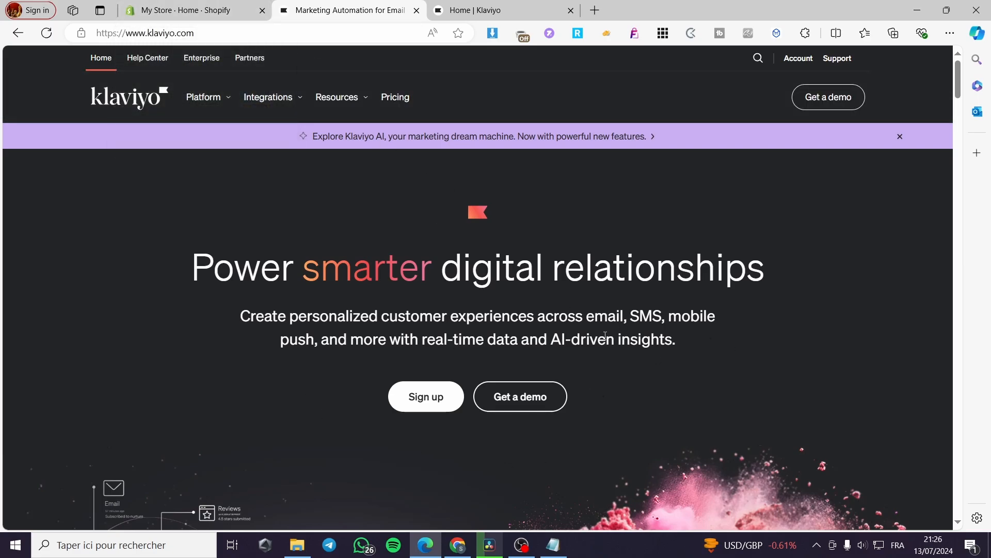
# - Look over the Klaviyo home page and switch to the Klaviyo account dashboard
pyautogui.scroll(-5, 605, 335)
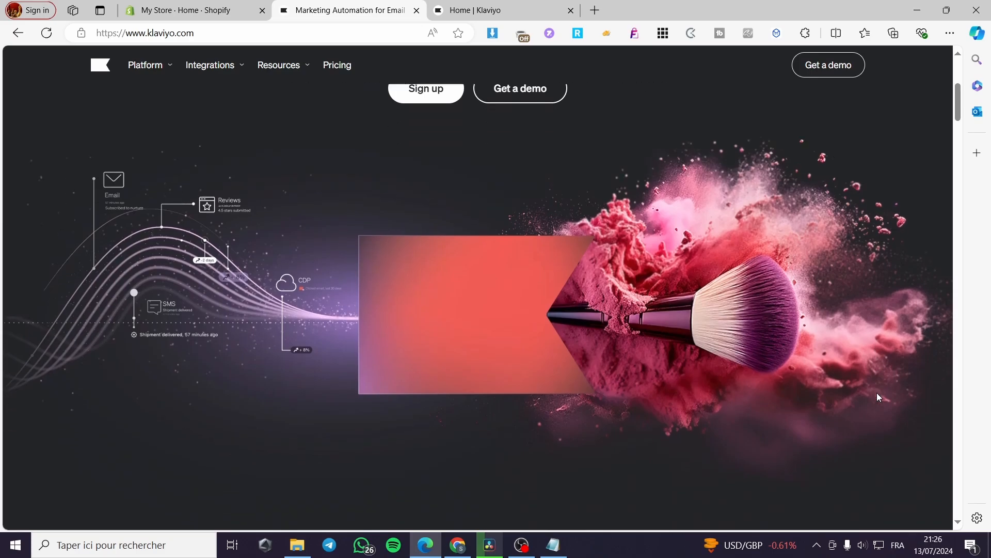
pyautogui.scroll(5, 878, 397)
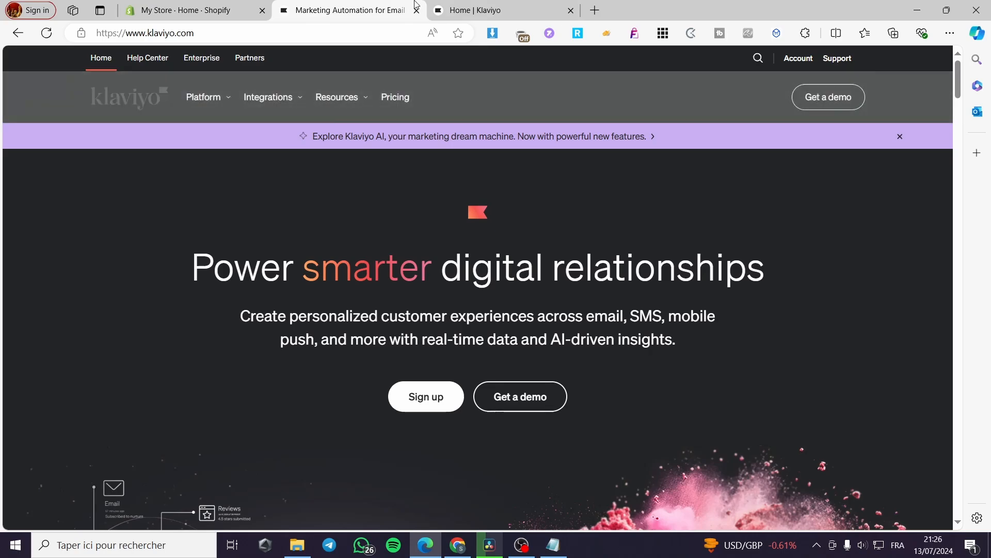
pyautogui.click(480, 4)
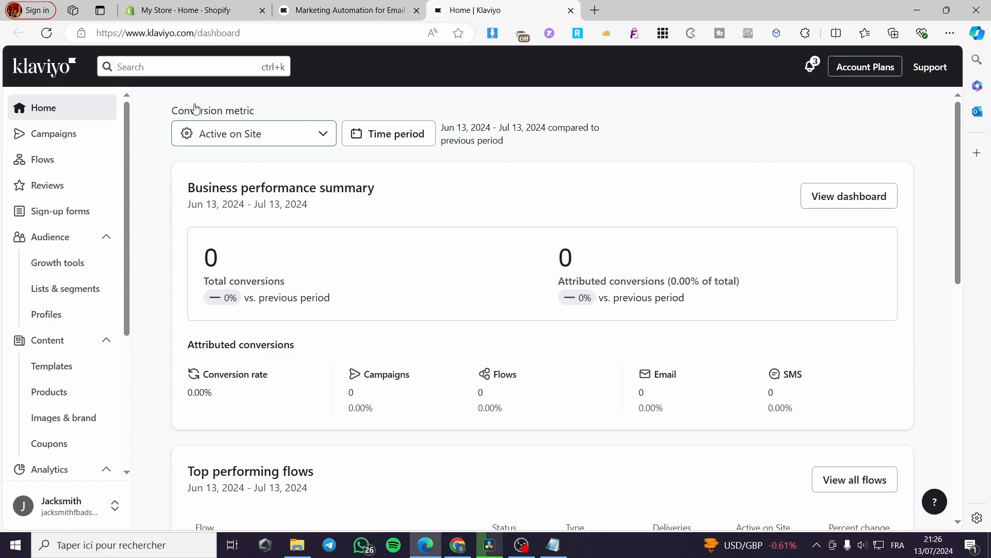
# - Switch to the Shopify admin and search the Shopify App Store for "judge"
pyautogui.click(177, 4)
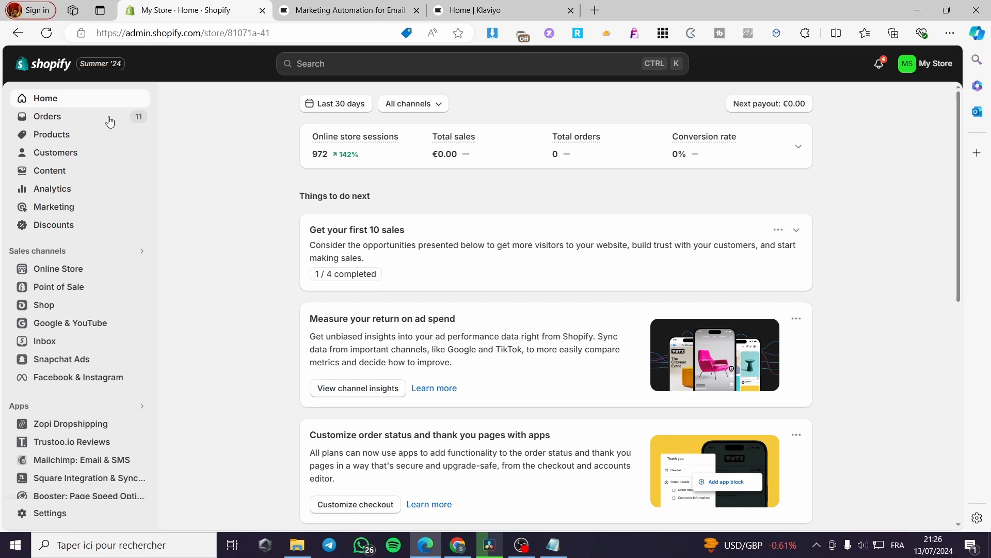
pyautogui.click(346, 73)
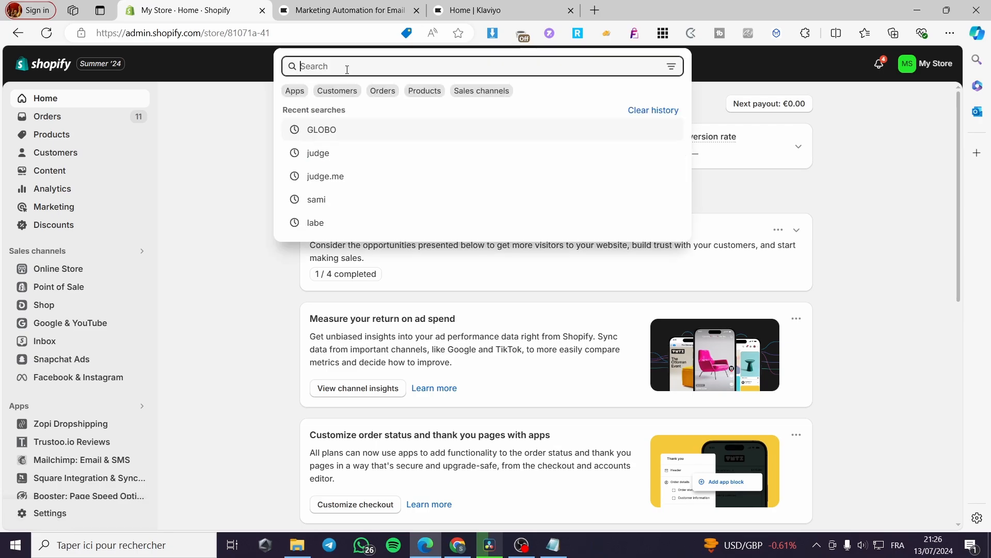
pyautogui.write('ju')
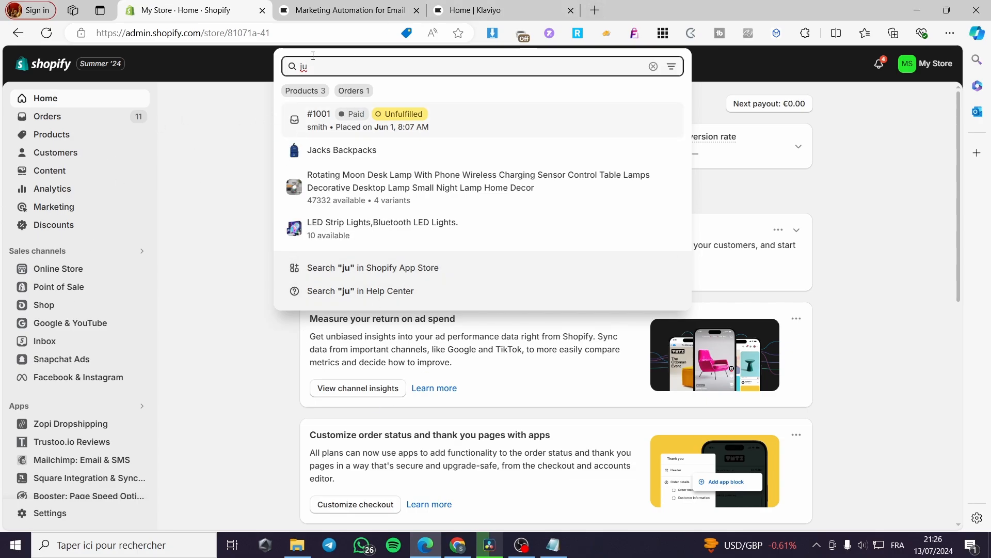
pyautogui.write('dge')
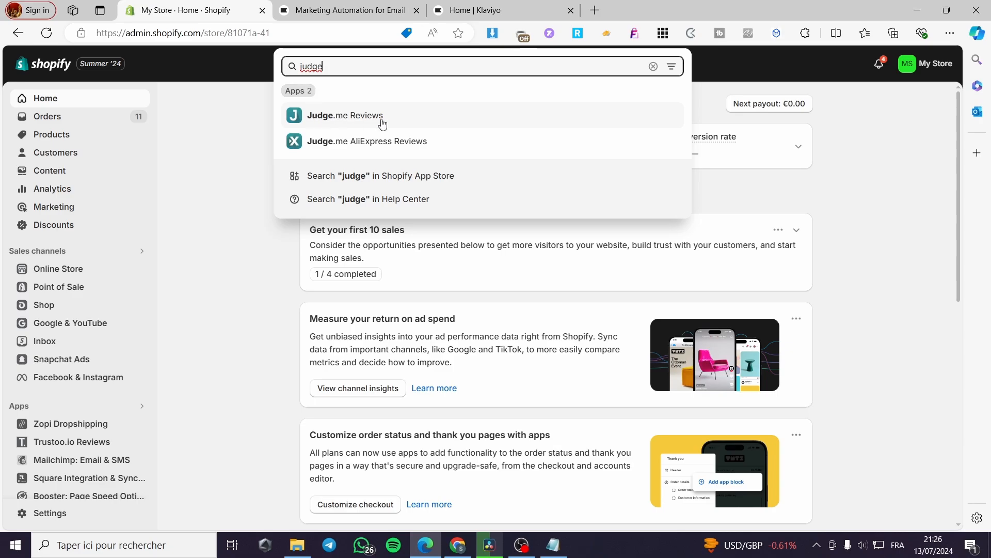
pyautogui.click(379, 181)
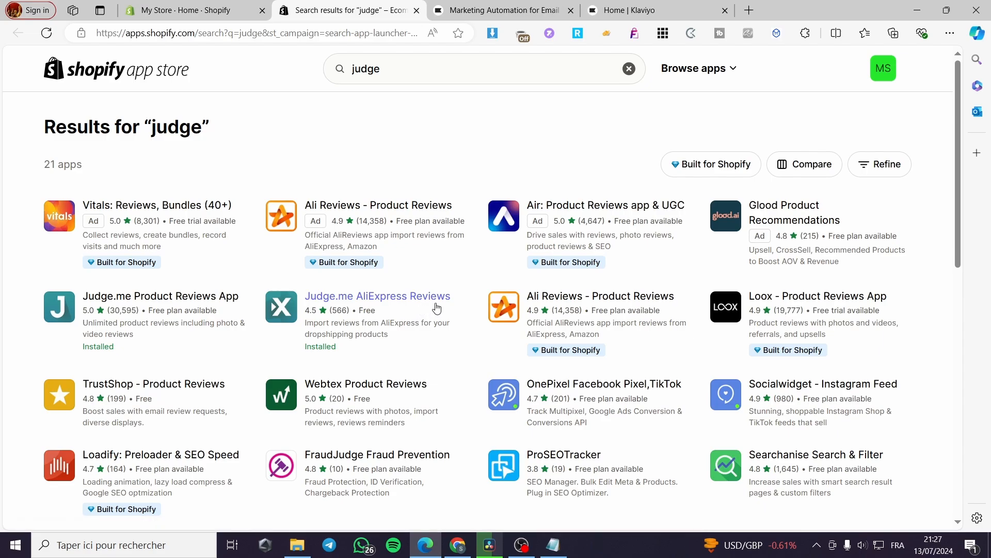
# - Open the installed Judge.me Product Reviews App from its store listing and pin it in the Shopify admin
pyautogui.click(193, 303)
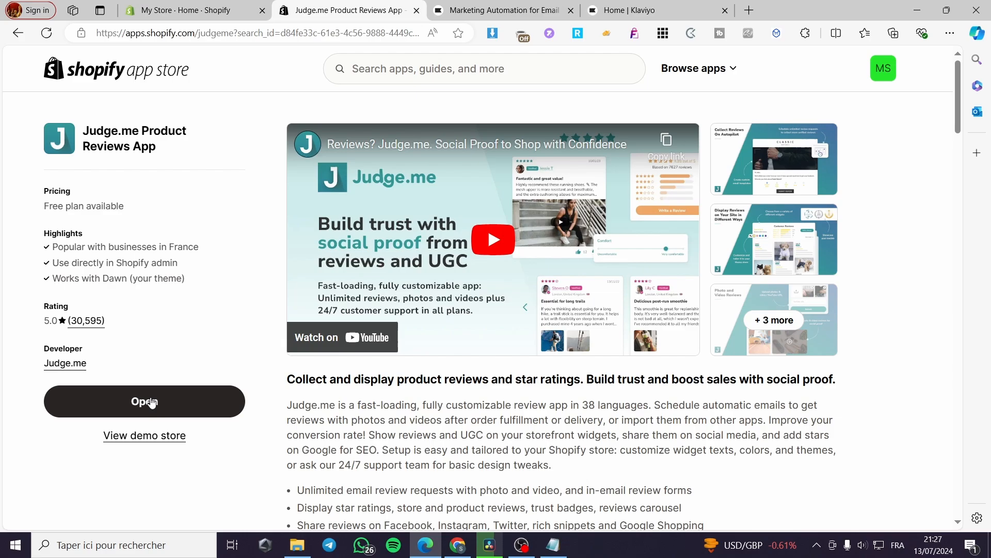
pyautogui.click(151, 402)
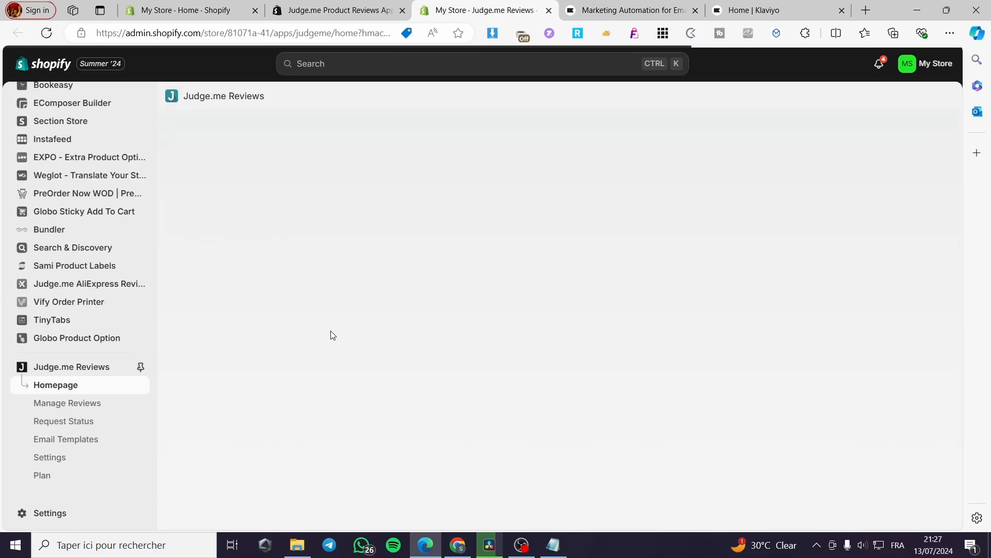
pyautogui.click(141, 368)
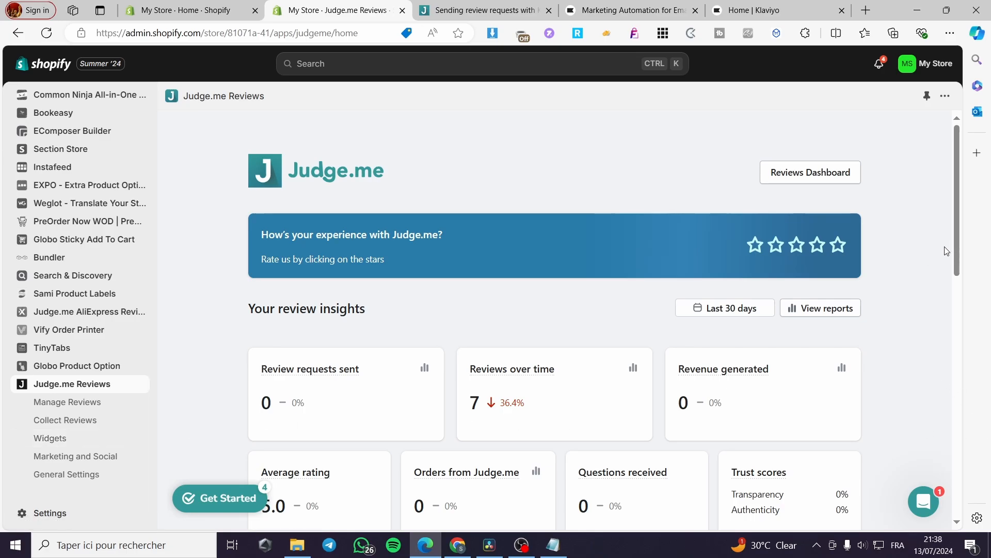
# - Open the Integrations section of the Judge.me general settings
pyautogui.click(72, 474)
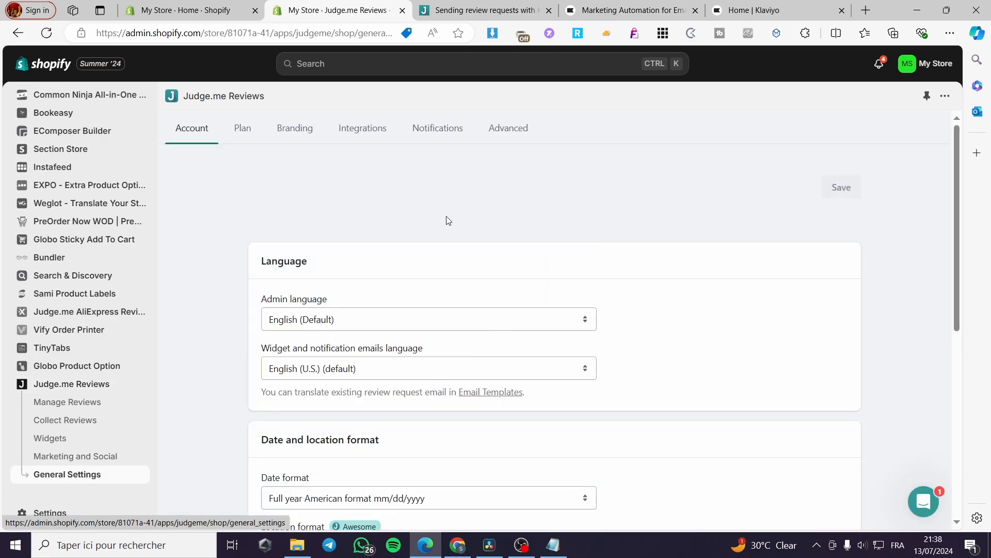
pyautogui.scroll(-6, 441, 222)
pyautogui.scroll(8, 398, 361)
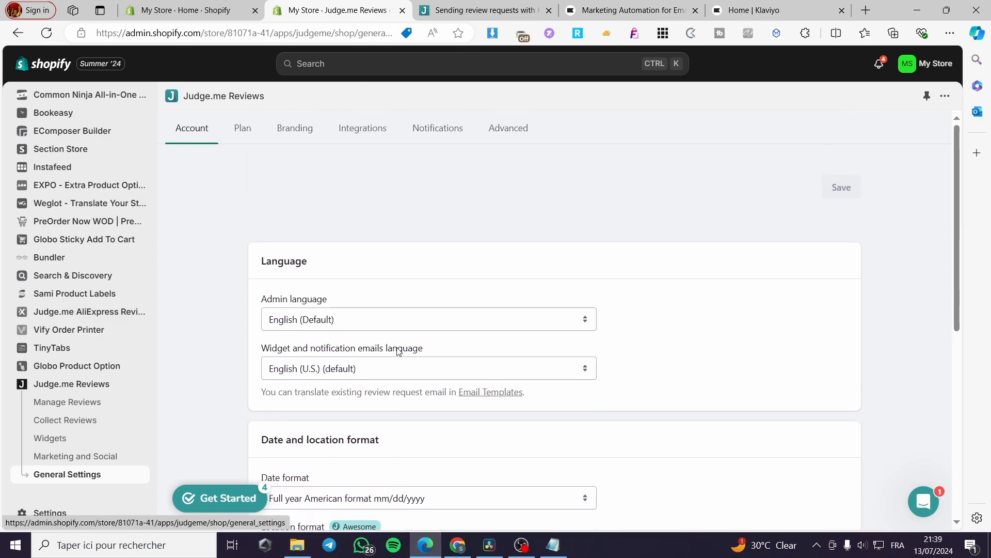
pyautogui.click(367, 135)
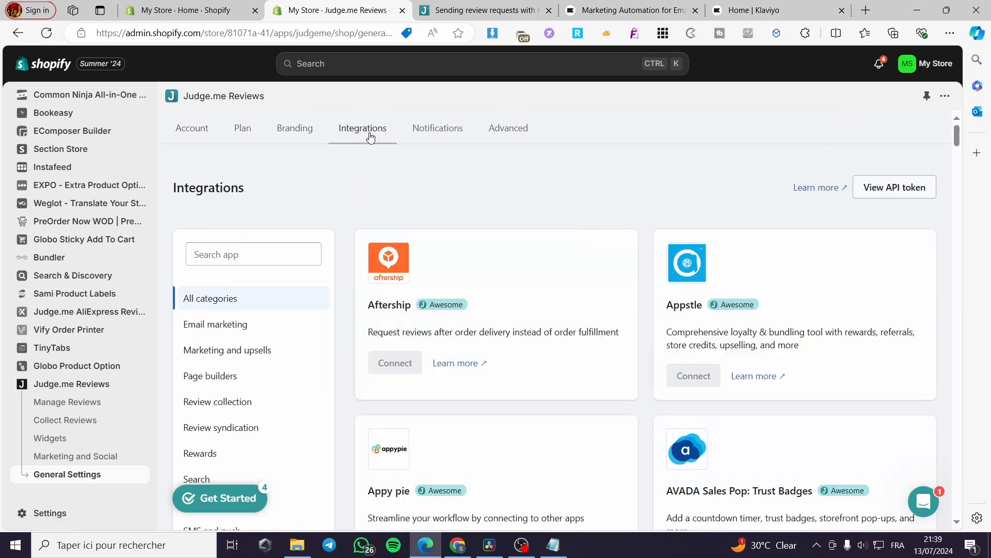
# - Search the Judge.me integrations for "klav"
pyautogui.scroll(-1, 571, 282)
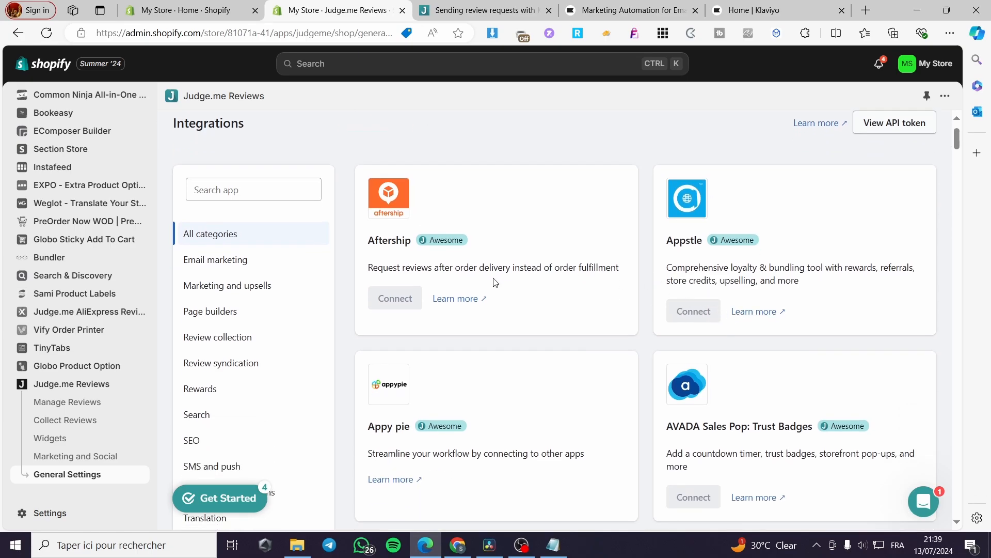
pyautogui.click(237, 189)
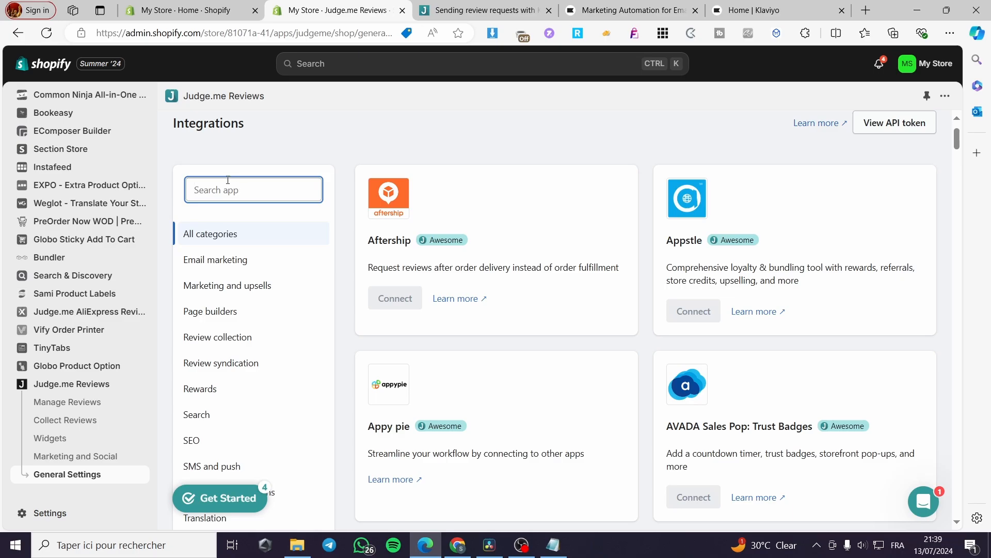
pyautogui.write('klav')
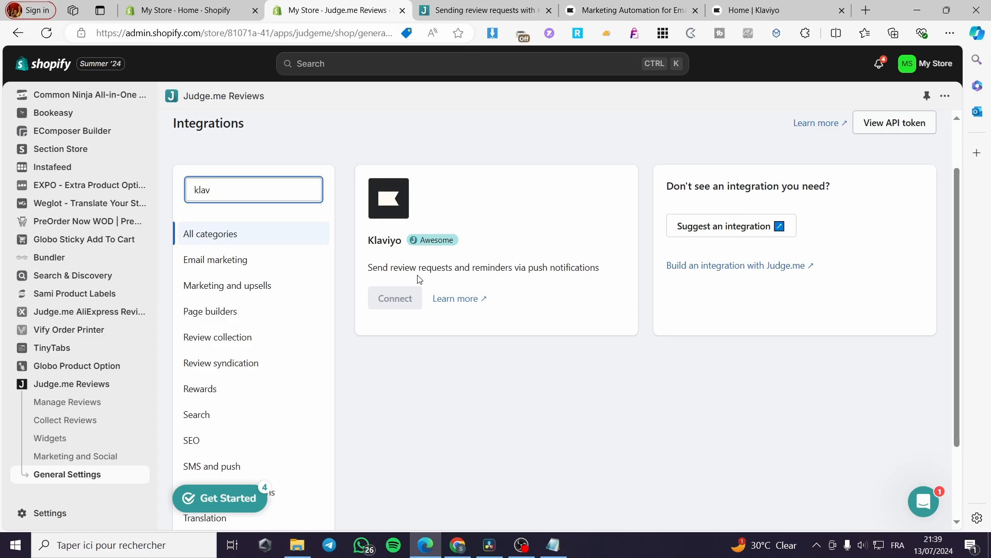
# - Review the Awesome plan required for the Klaviyo integration and return to the integrations list
pyautogui.click(440, 241)
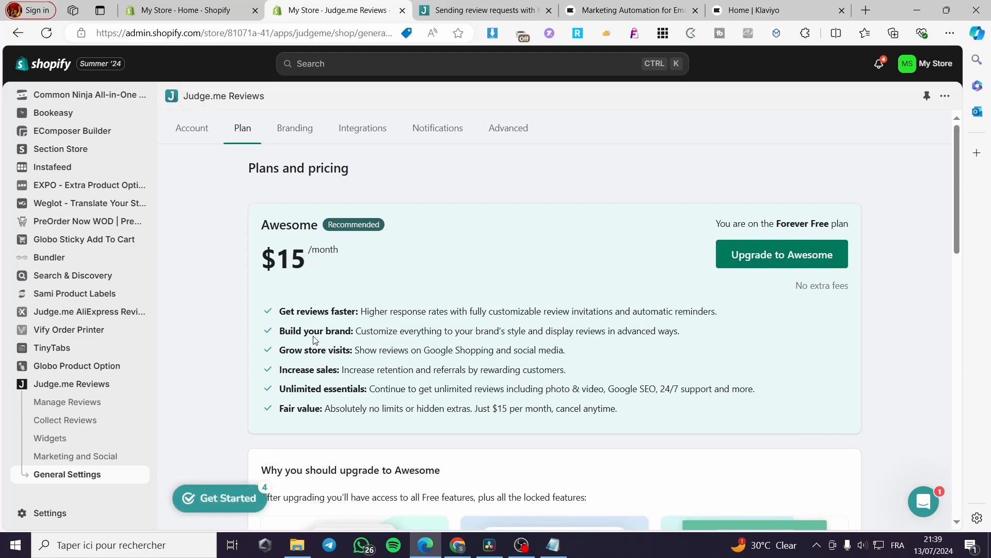
pyautogui.scroll(-5, 314, 340)
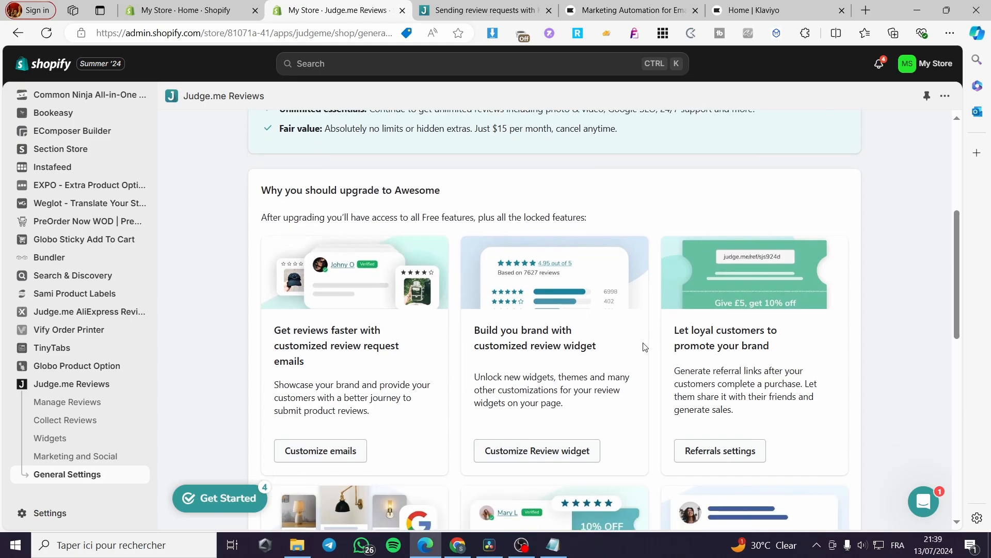
pyautogui.scroll(-3, 645, 347)
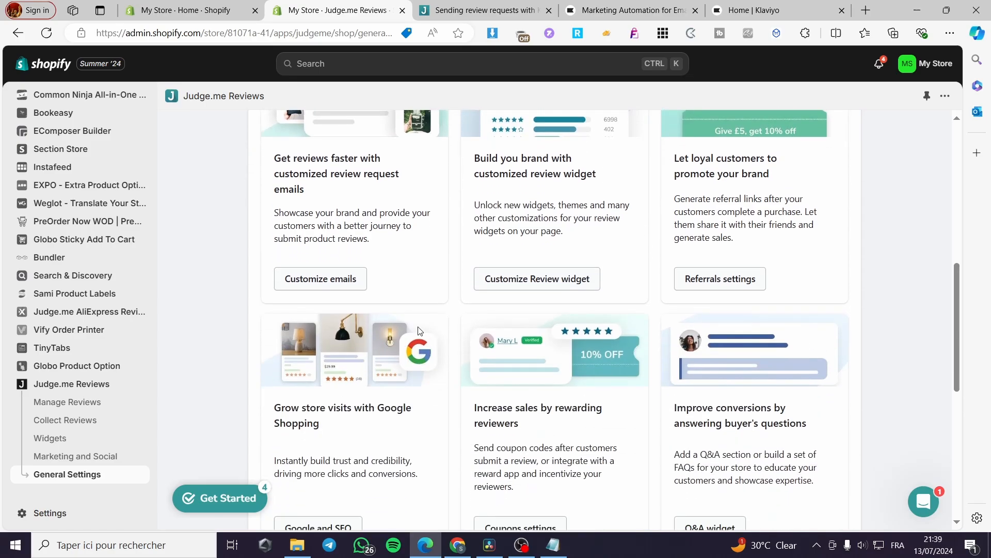
pyautogui.click(16, 32)
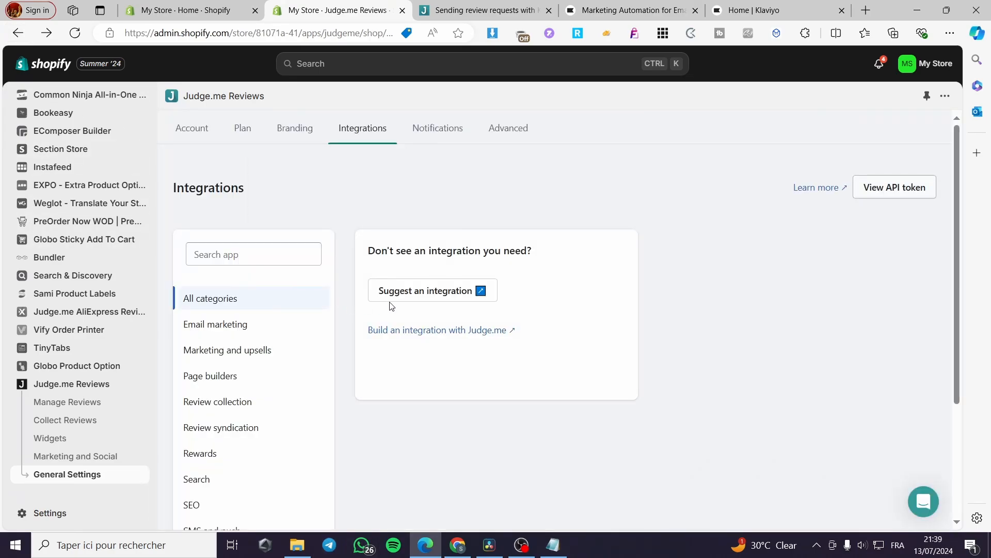
# - Filter the Judge.me integrations again with "klavi" to bring up the Klaviyo card
pyautogui.click(239, 258)
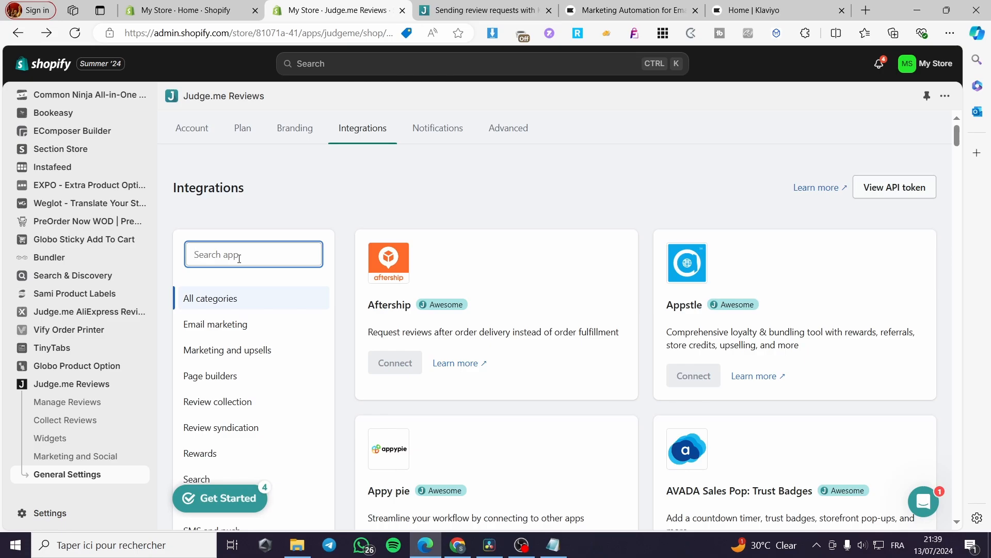
pyautogui.write('klavio')
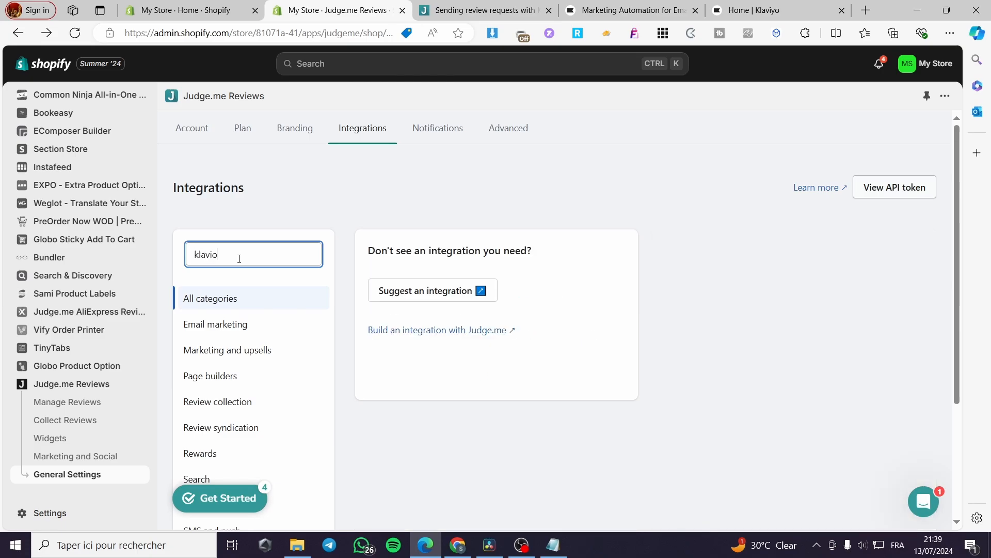
pyautogui.press('BackSpace')
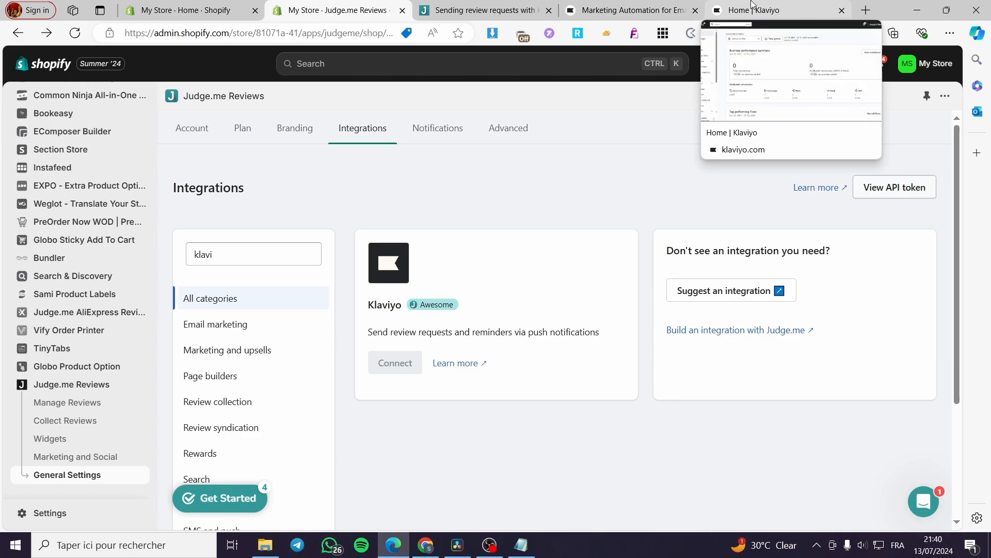
# - Switch to the Klaviyo dashboard and open the account settings
pyautogui.click(734, 5)
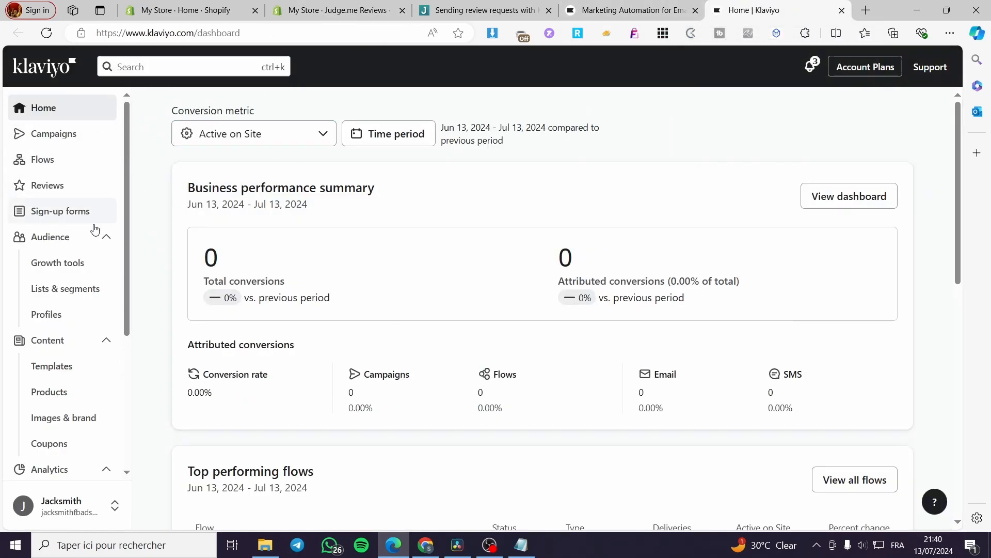
pyautogui.scroll(-3, 96, 316)
pyautogui.click(75, 509)
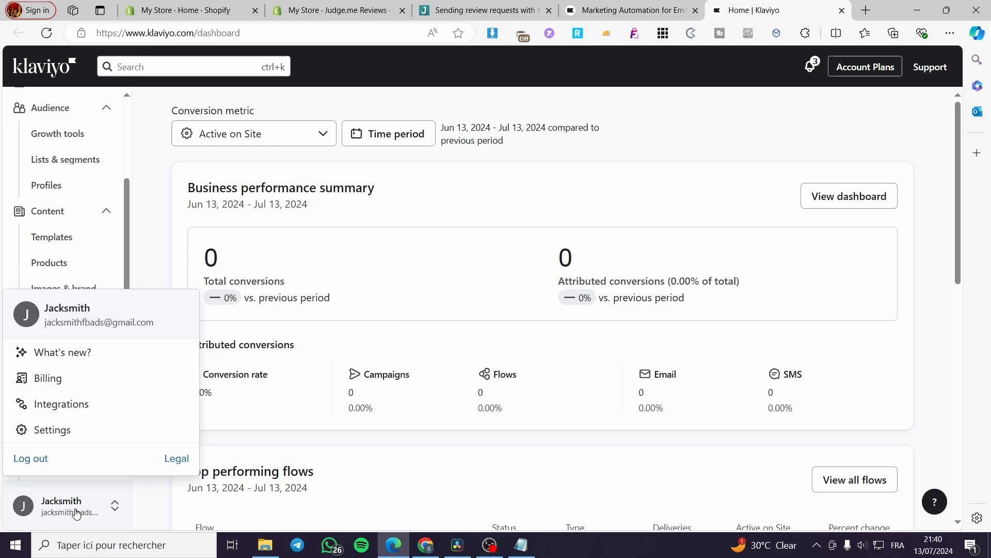
pyautogui.click(68, 431)
pyautogui.click(56, 506)
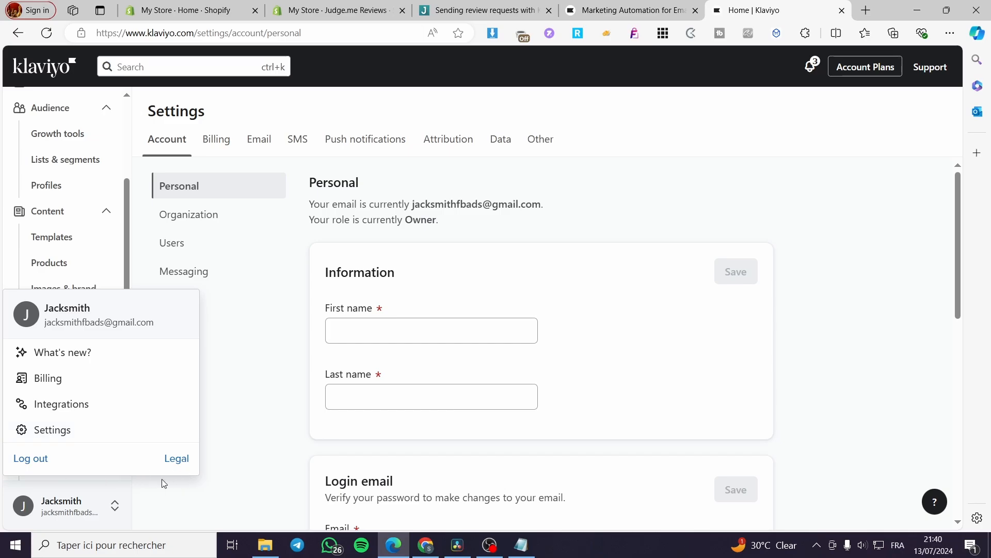
pyautogui.click(221, 488)
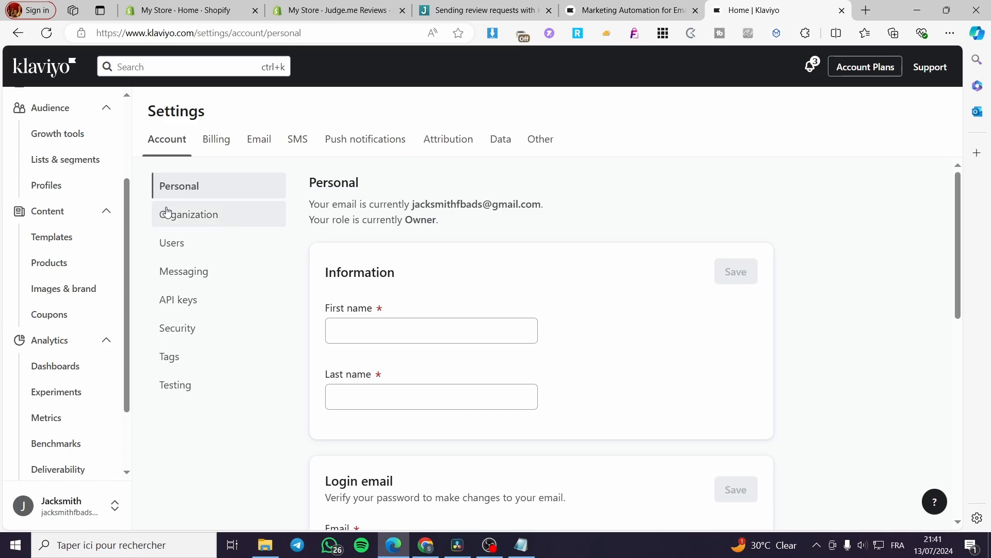
# - Open the API keys section of the Klaviyo account settings and examine the private API keys area
pyautogui.click(181, 304)
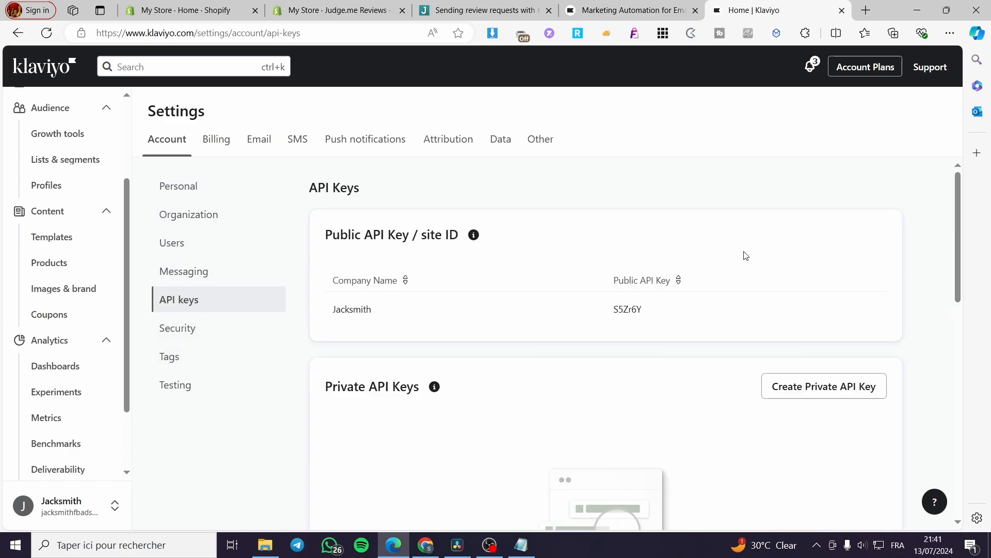
pyautogui.scroll(-3, 745, 255)
pyautogui.scroll(3, 321, 256)
pyautogui.scroll(-2, 749, 230)
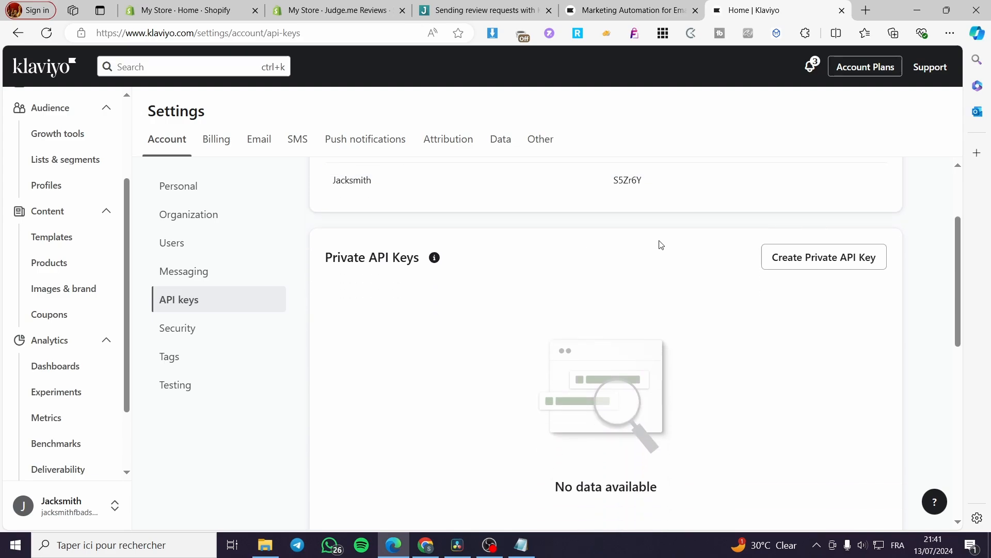
pyautogui.scroll(-1, 746, 243)
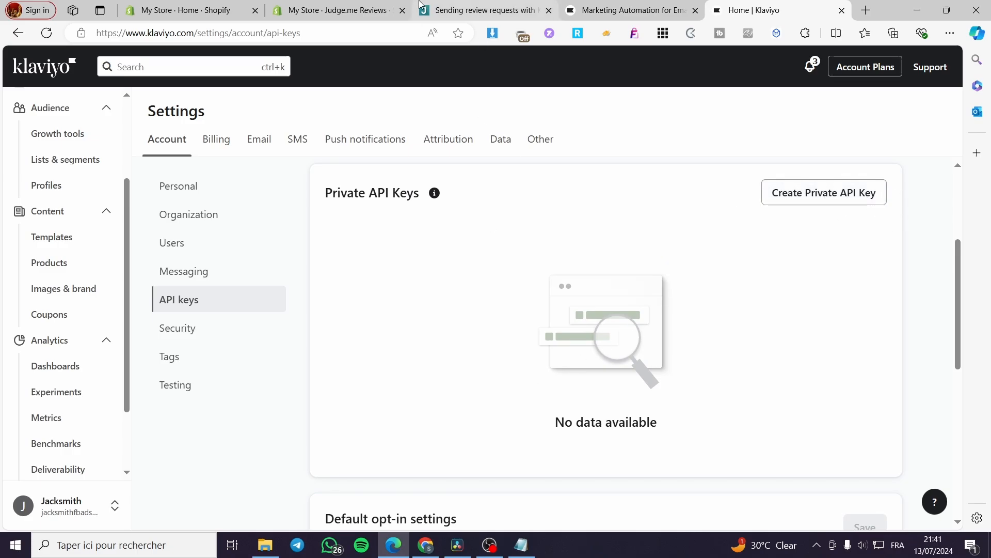
# - Check the Klaviyo integration in Judge.me and return to the Klaviyo API keys settings
pyautogui.click(463, 6)
pyautogui.click(337, 10)
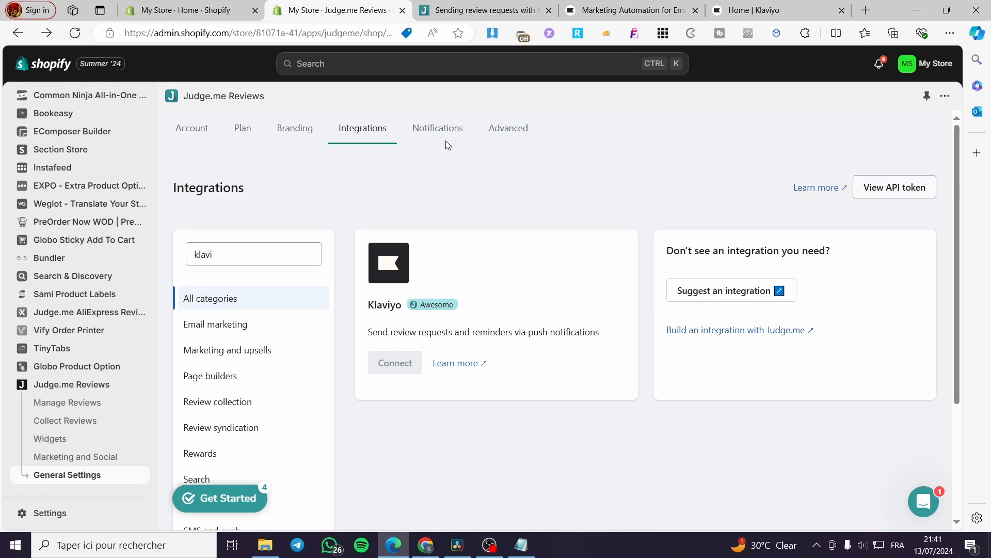
pyautogui.click(643, 7)
pyautogui.click(742, 6)
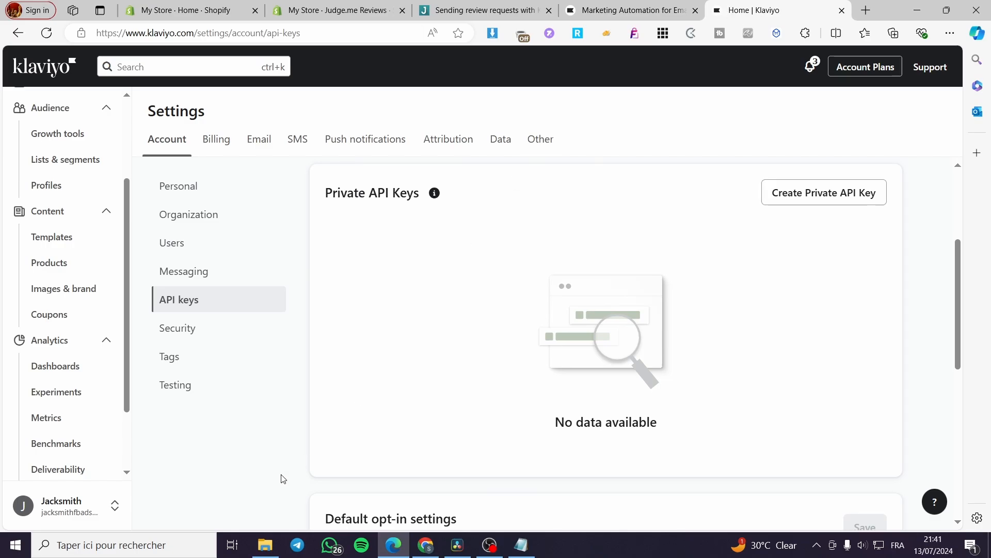
# - Close the Judge.me help article on sending review requests and go back to the Klaviyo API keys settings
pyautogui.click(357, 11)
pyautogui.click(473, 10)
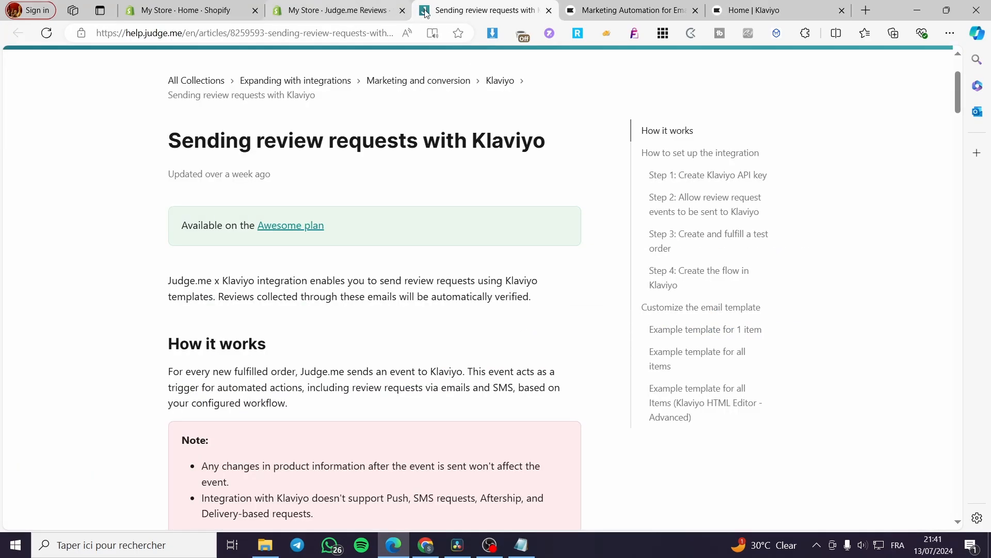
pyautogui.click(547, 10)
pyautogui.click(603, 7)
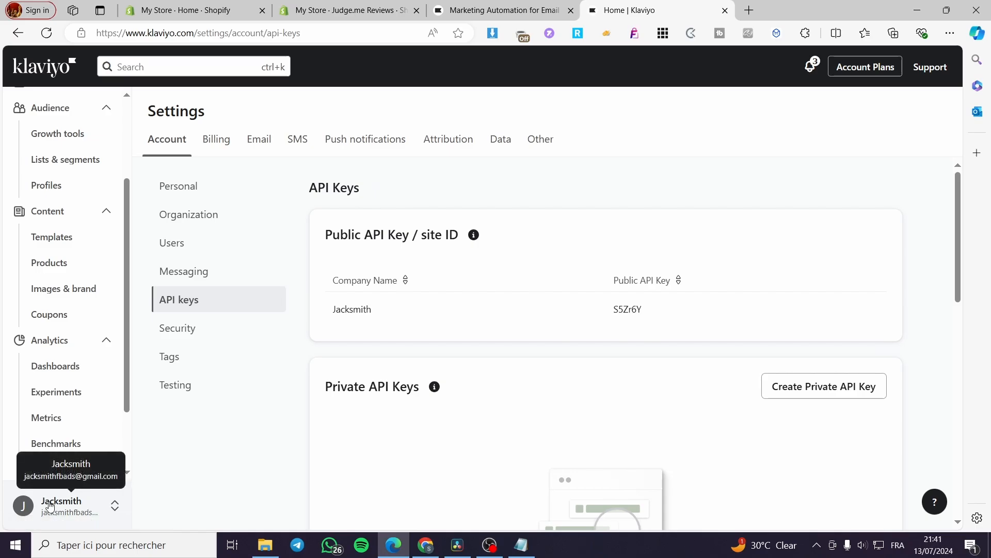
# - Open the Klaviyo account's integrations page and go to the catalogue for adding an integration
pyautogui.click(27, 511)
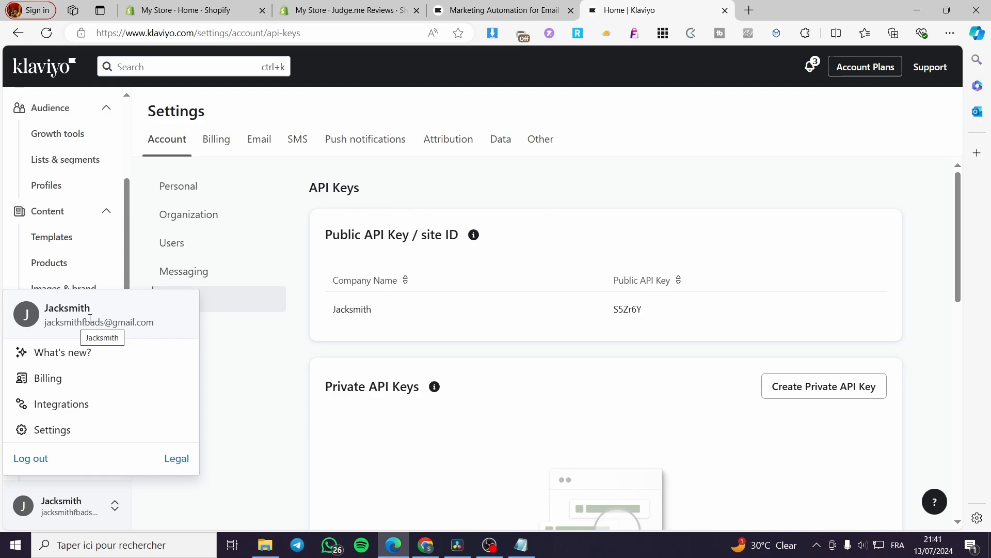
pyautogui.click(73, 410)
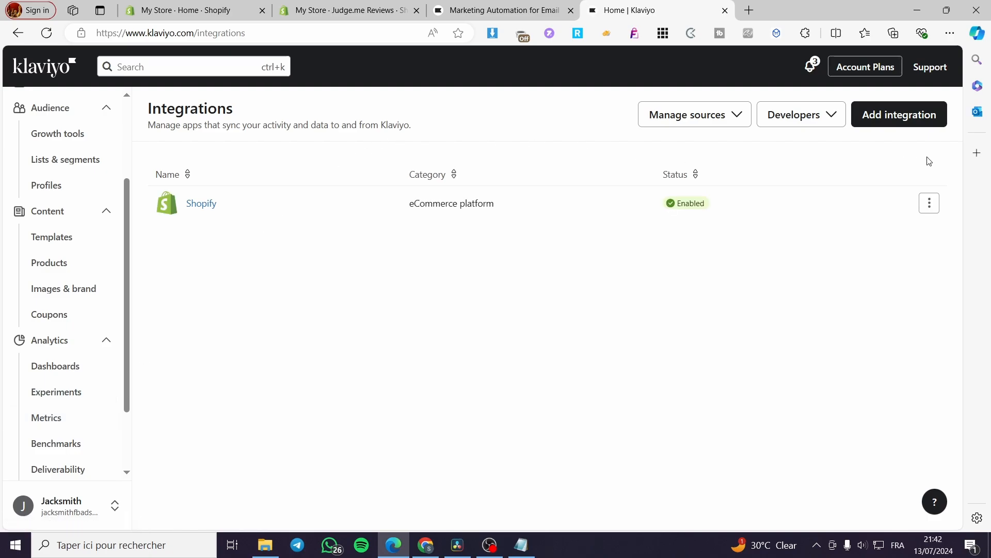
pyautogui.click(933, 206)
pyautogui.click(901, 115)
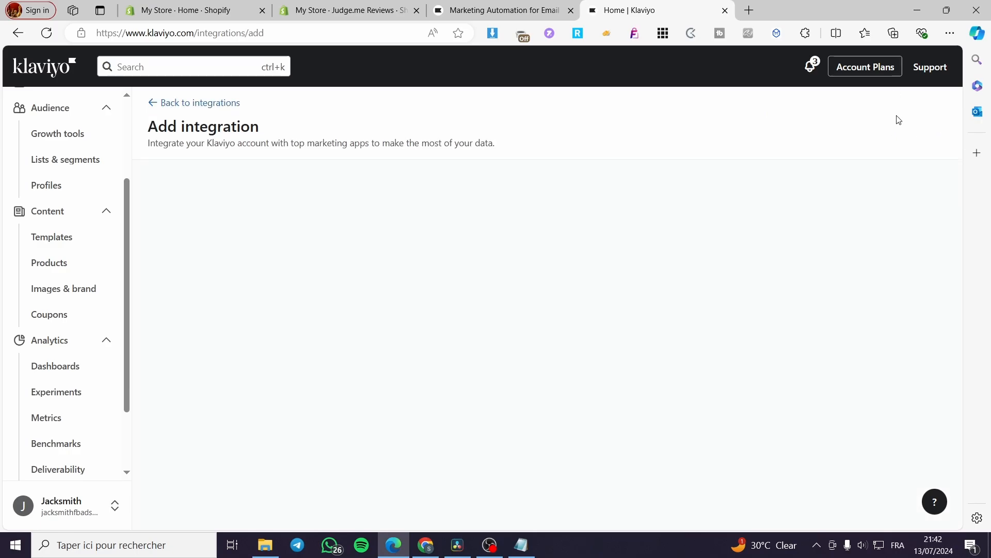
# - Search the integrations for "shop", open the Shopify integration and check its app embed setting in the theme editor, closing that editor when done
pyautogui.click(213, 189)
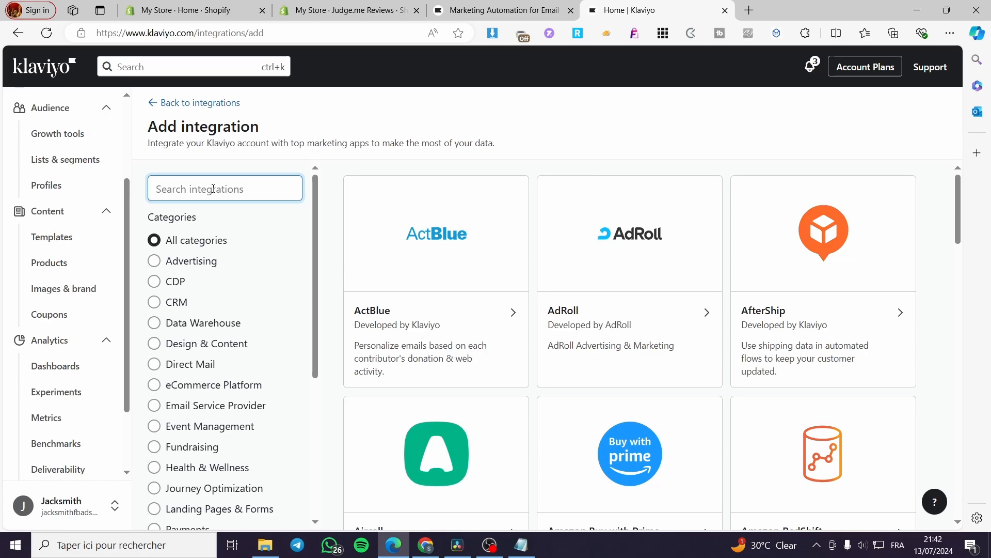
pyautogui.write('shop')
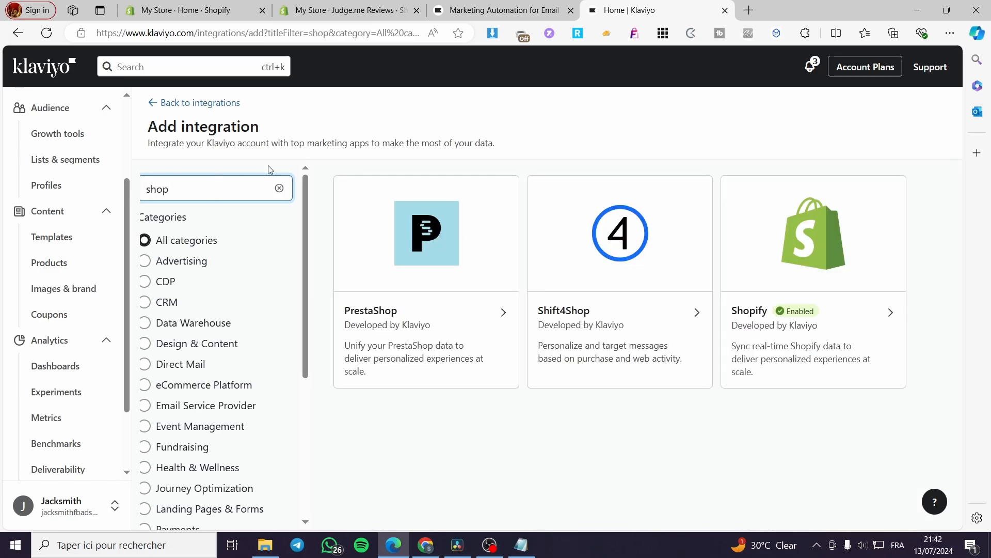
pyautogui.click(808, 244)
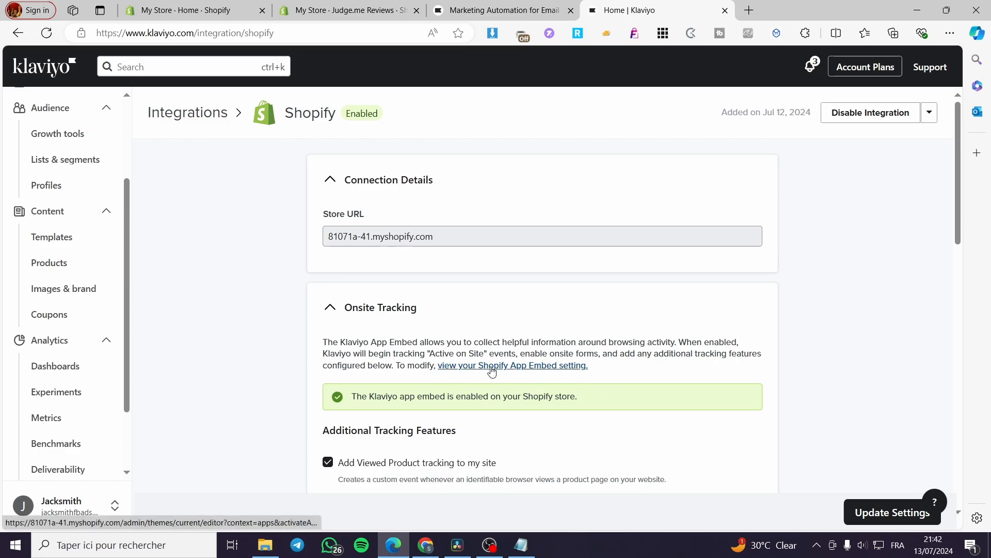
pyautogui.click(524, 366)
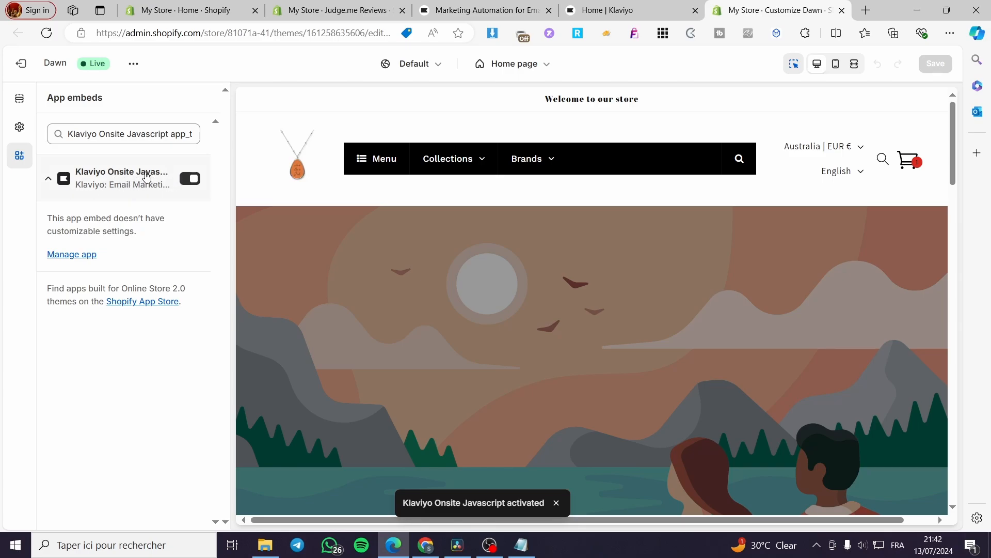
pyautogui.click(843, 12)
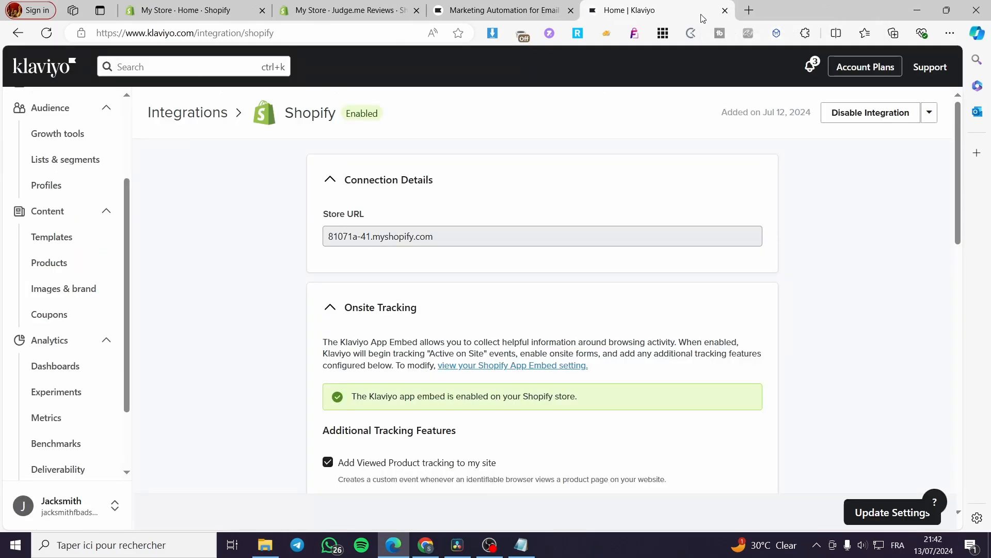
# - Go to the Klaviyo flows and start building a custom flow from scratch
pyautogui.scroll(3, 73, 305)
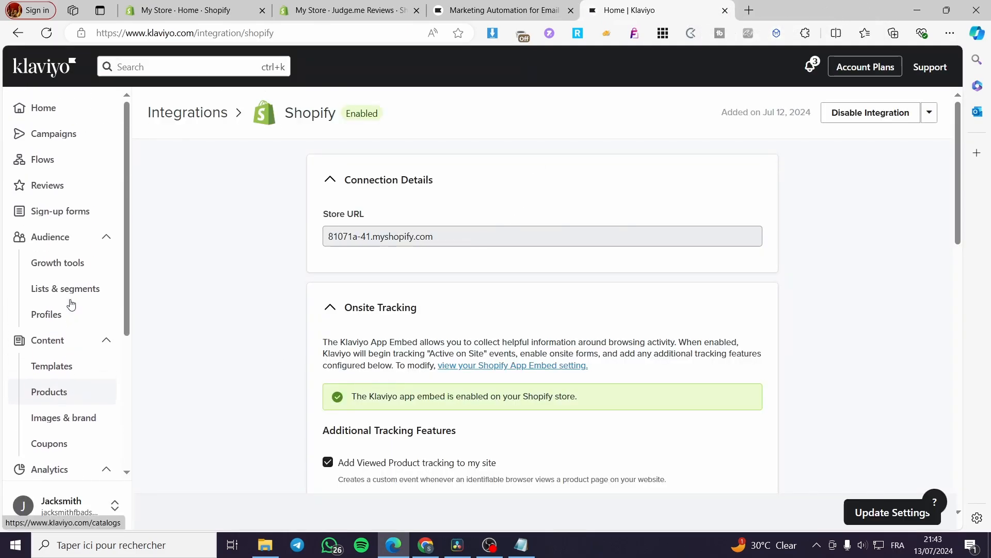
pyautogui.click(86, 162)
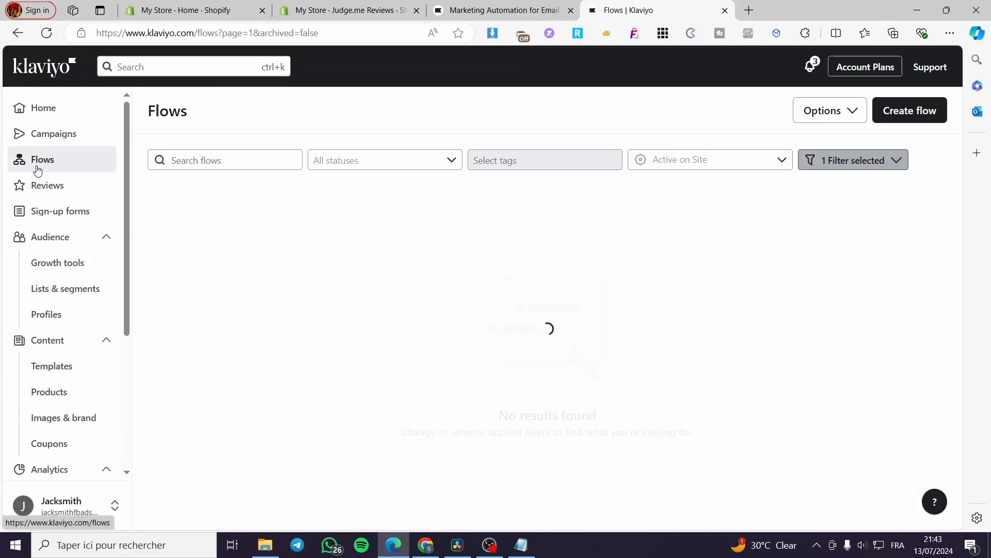
pyautogui.click(938, 114)
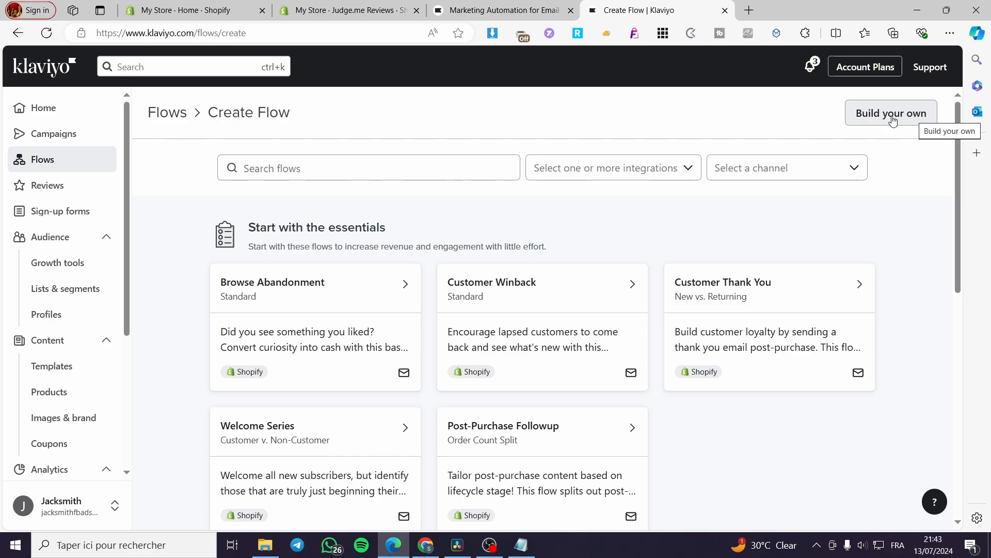
pyautogui.click(893, 120)
# - Name the new flow "test", tag it with Email and create it
pyautogui.click(368, 191)
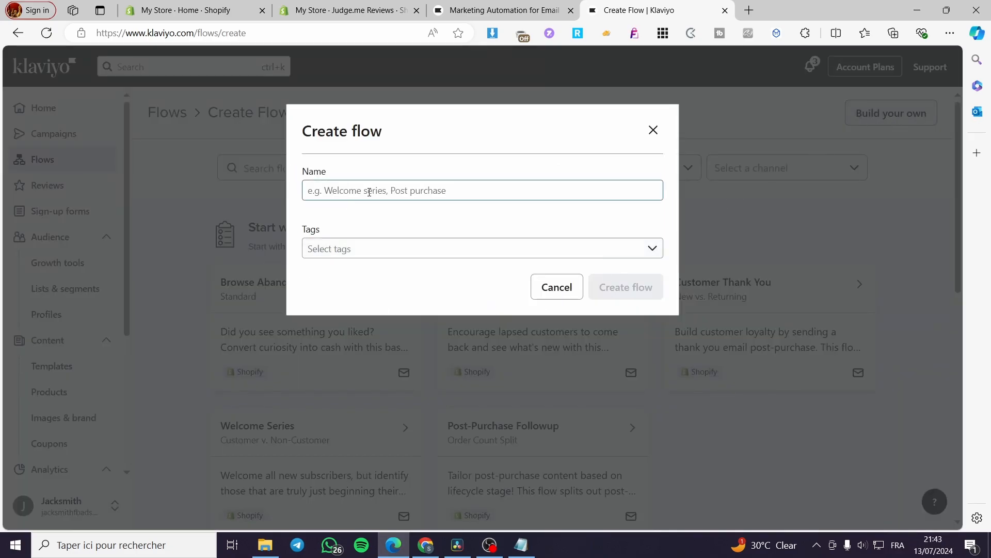
pyautogui.click(350, 253)
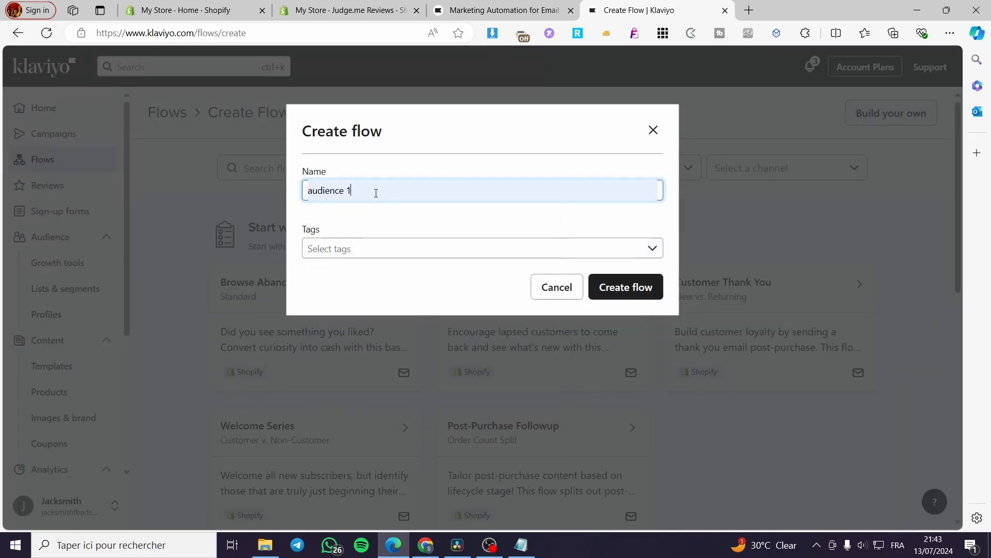
pyautogui.moveTo(376, 192); pyautogui.dragTo(286, 198)
pyautogui.write('test')
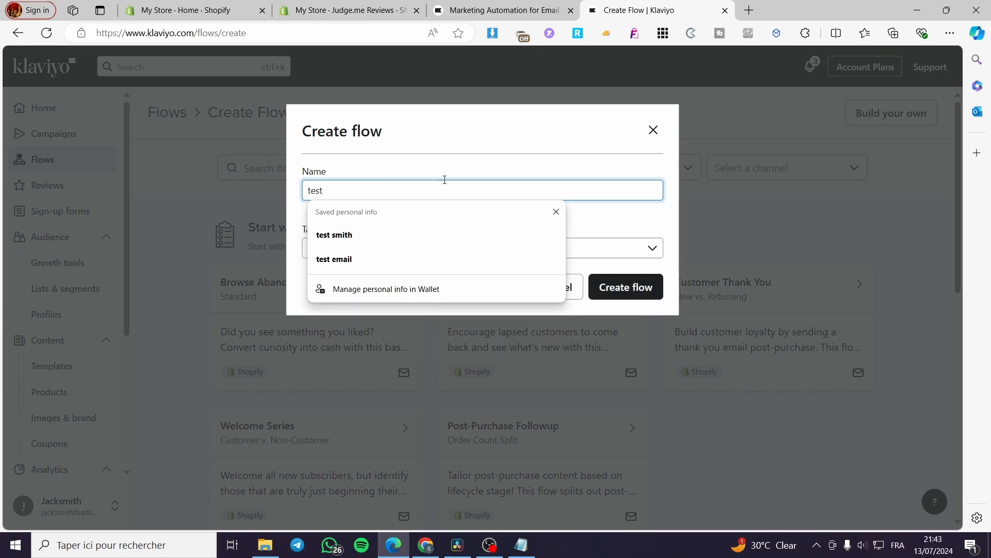
pyautogui.click(536, 165)
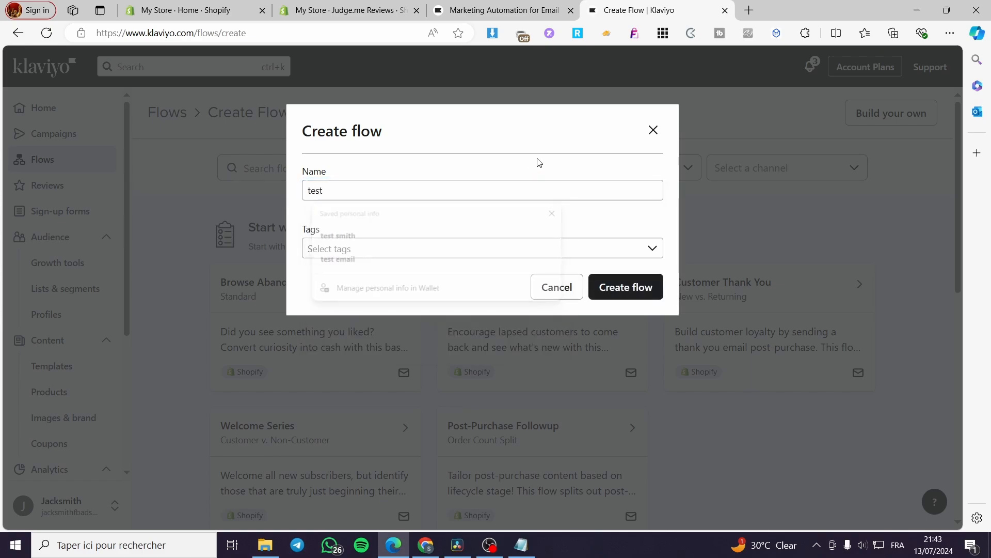
pyautogui.click(318, 253)
pyautogui.click(320, 317)
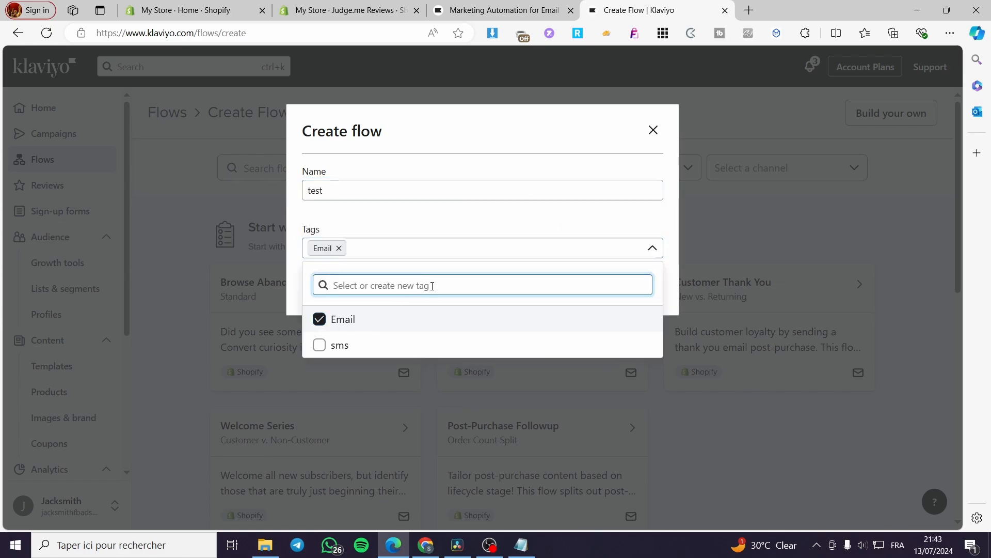
pyautogui.click(538, 212)
pyautogui.click(647, 289)
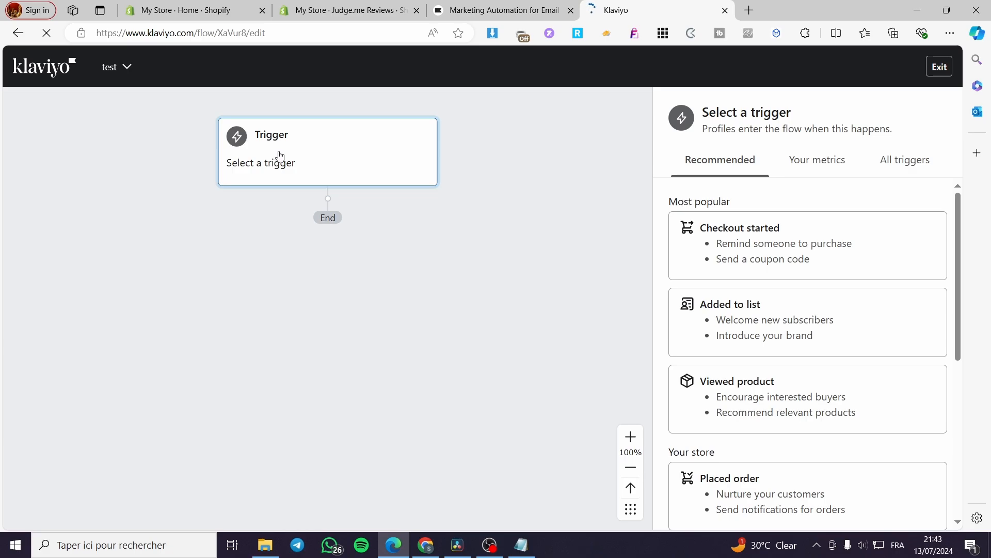
# - Examine the API metrics and recommended triggers for the flow, check the Judge.me integration page, and exit the flow editor
pyautogui.click(826, 165)
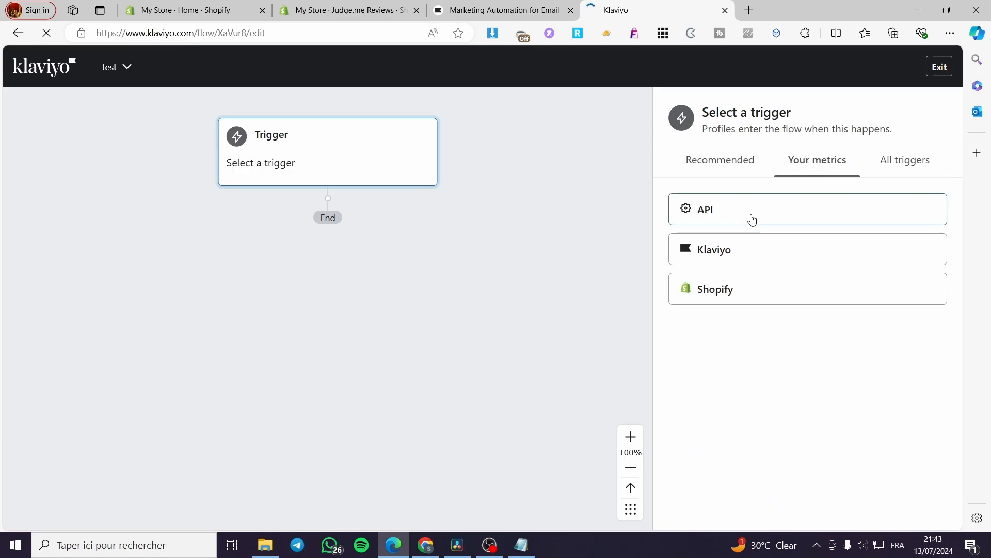
pyautogui.click(726, 221)
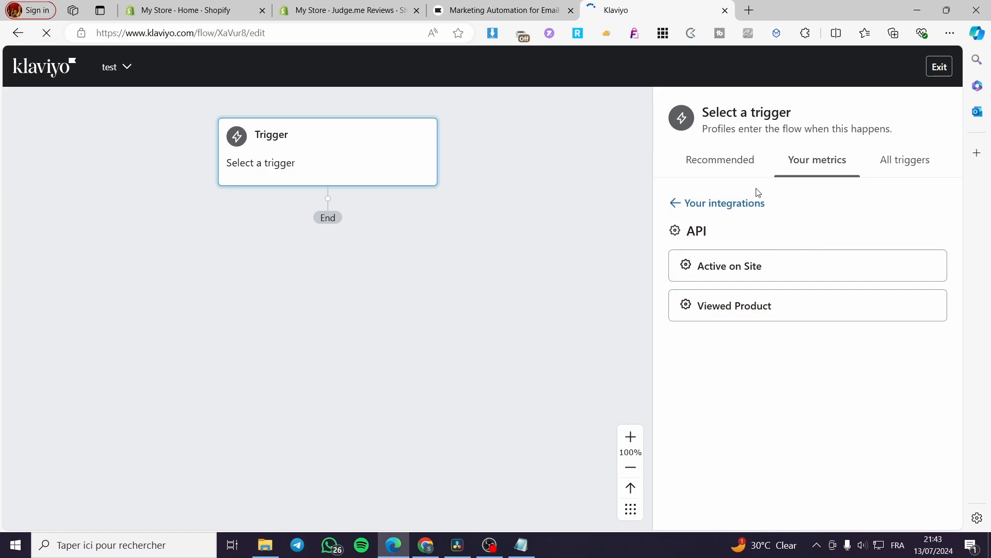
pyautogui.click(336, 9)
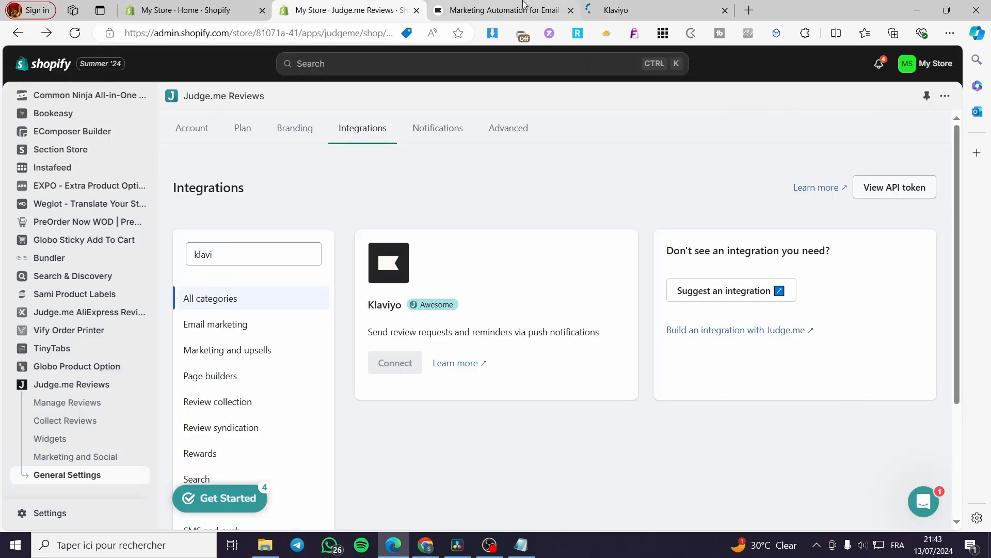
pyautogui.click(620, 10)
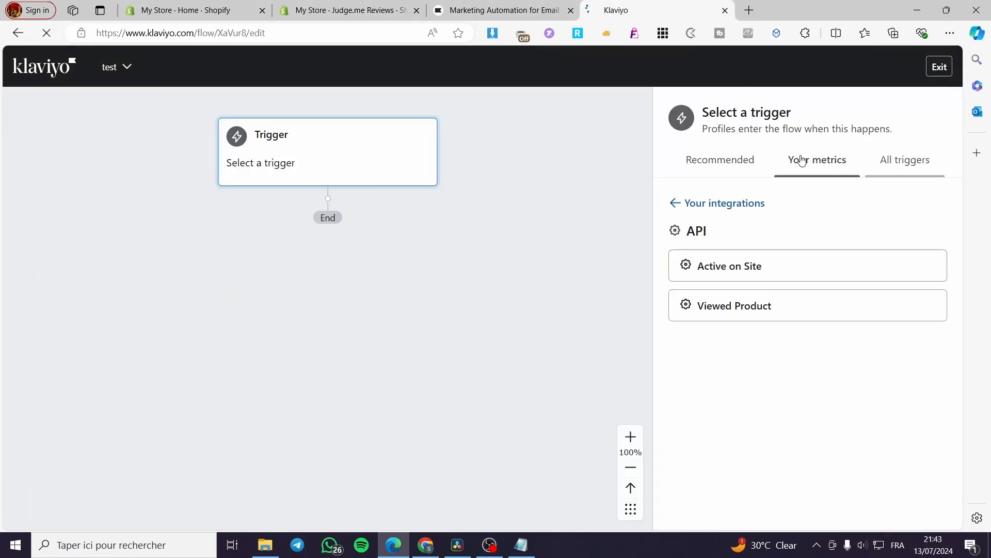
pyautogui.click(716, 163)
pyautogui.scroll(-1, 840, 276)
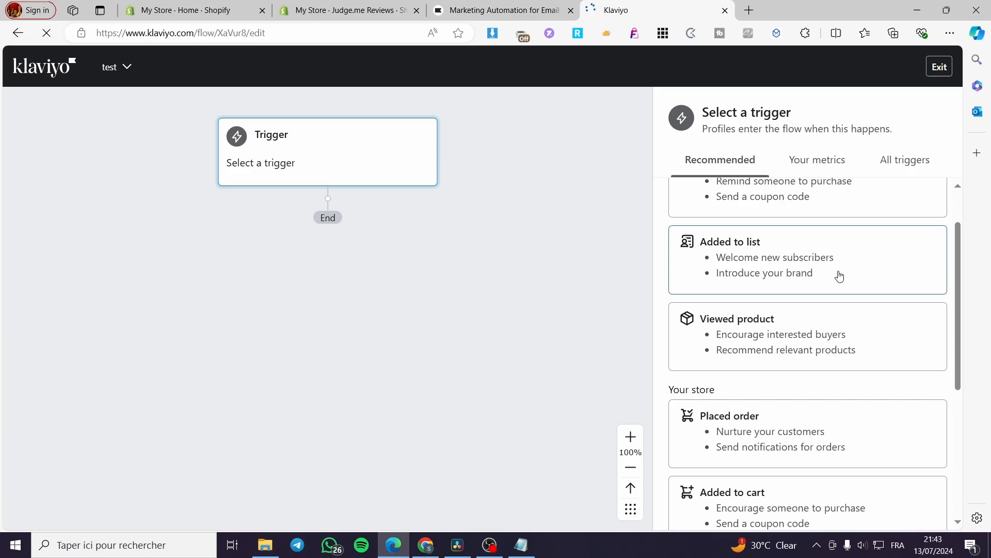
pyautogui.click(939, 67)
pyautogui.click(630, 331)
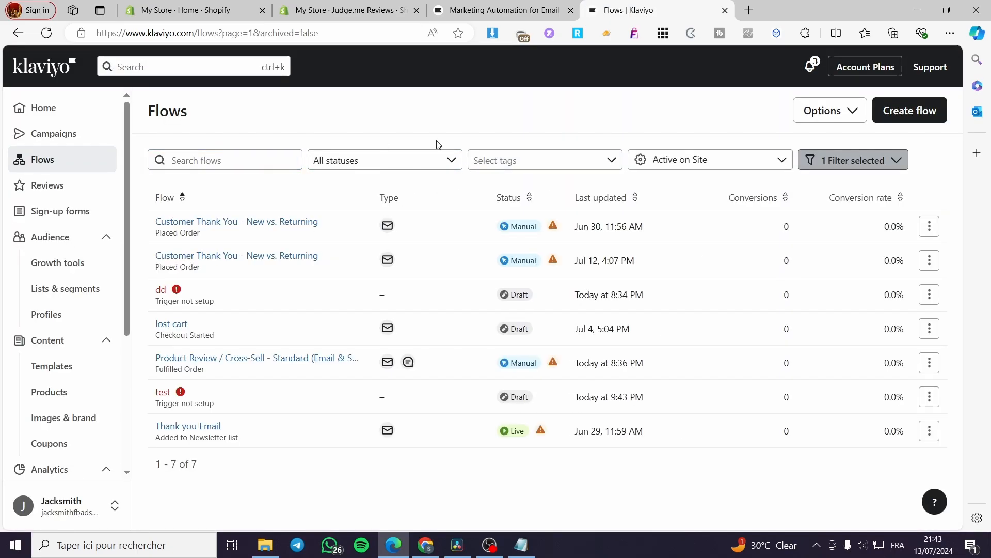
# - Start creating another flow and search the flow templates for "review"
pyautogui.click(902, 109)
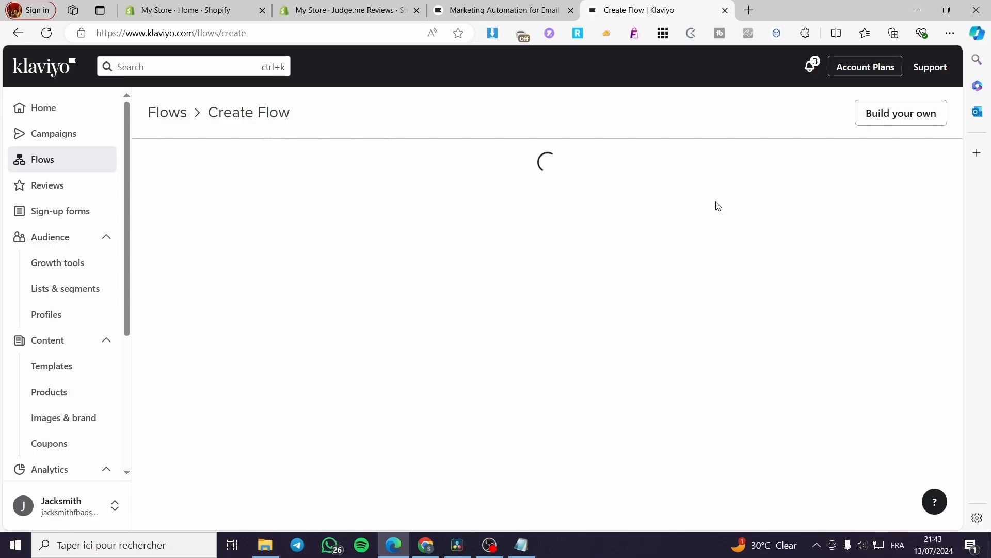
pyautogui.click(383, 160)
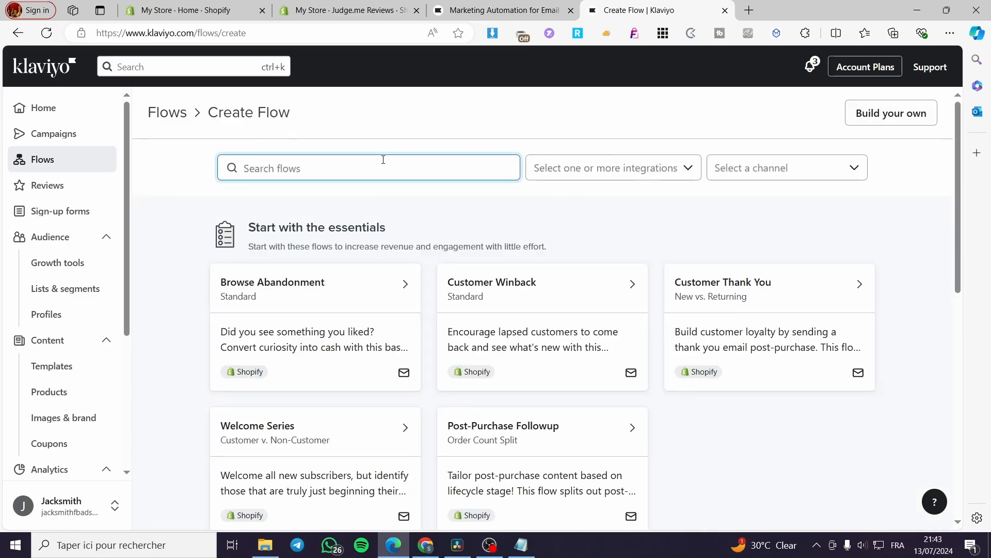
pyautogui.write('review')
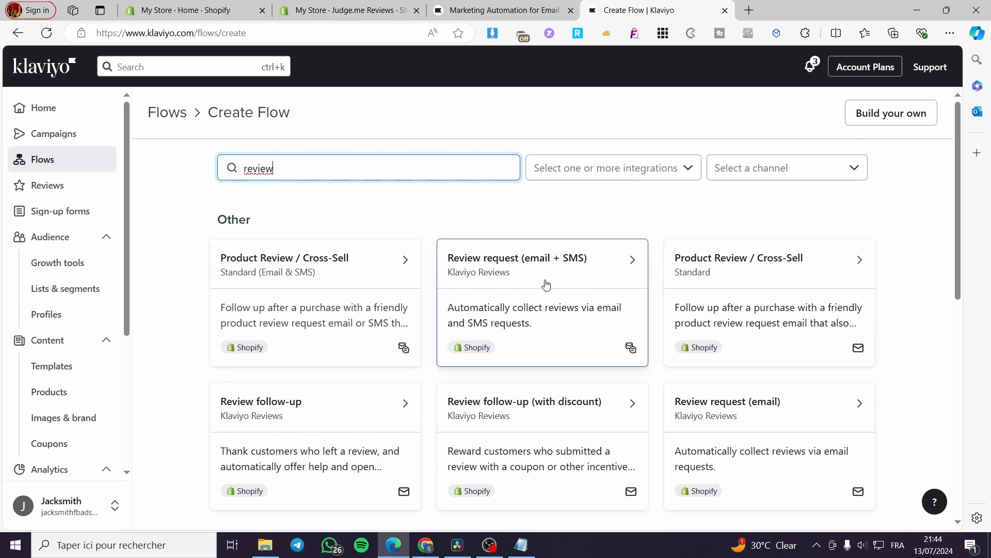
pyautogui.scroll(-1, 551, 289)
pyautogui.scroll(1, 552, 289)
# - Open the Review request (email + SMS) template, tag it with Email and examine its name, trigger and prerequisites
pyautogui.click(519, 272)
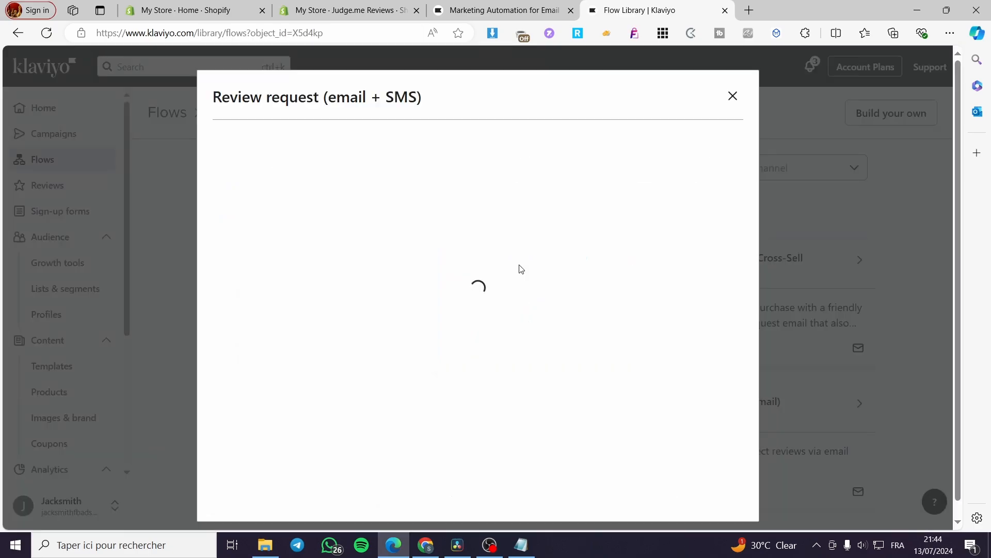
pyautogui.click(365, 292)
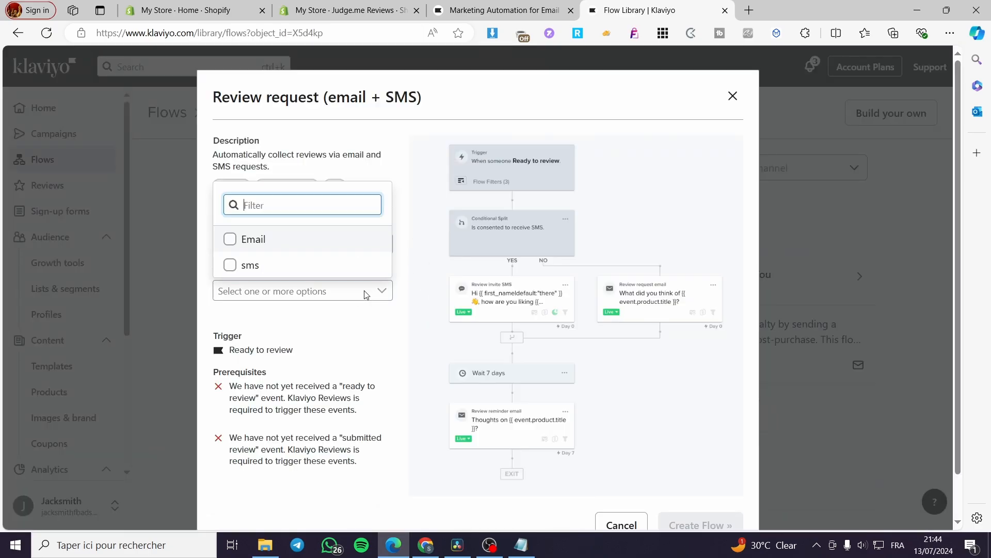
pyautogui.click(267, 238)
pyautogui.click(349, 316)
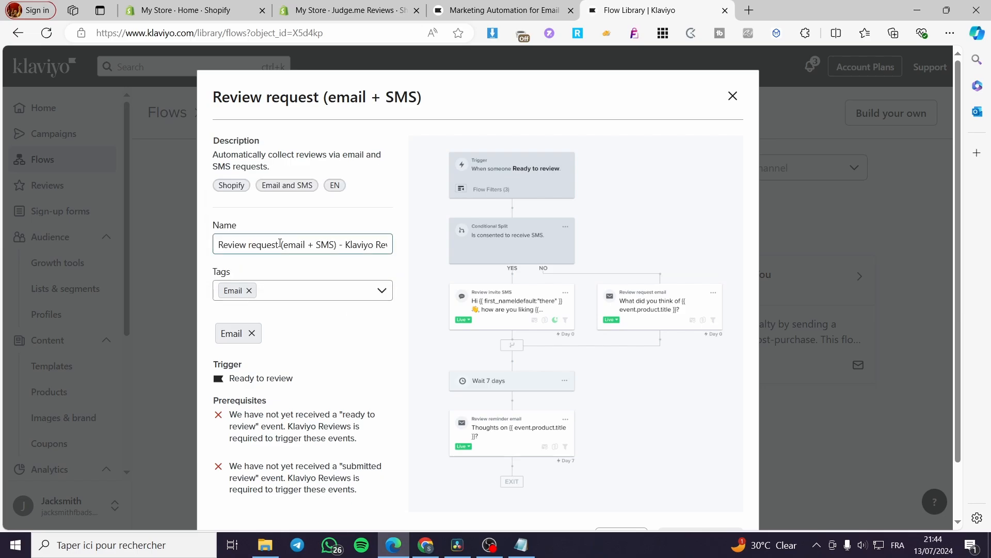
pyautogui.scroll(-2, 676, 486)
pyautogui.scroll(2, 675, 478)
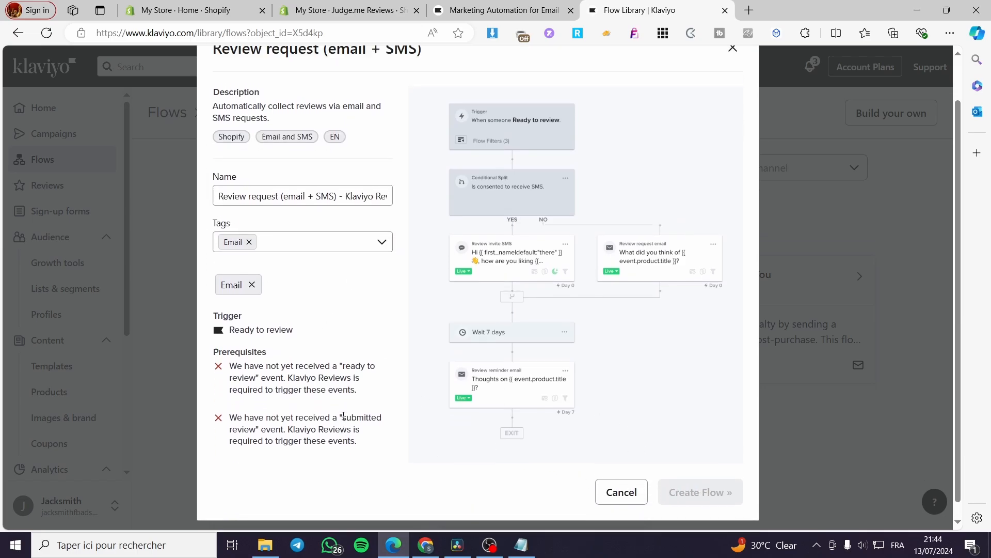
pyautogui.click(271, 244)
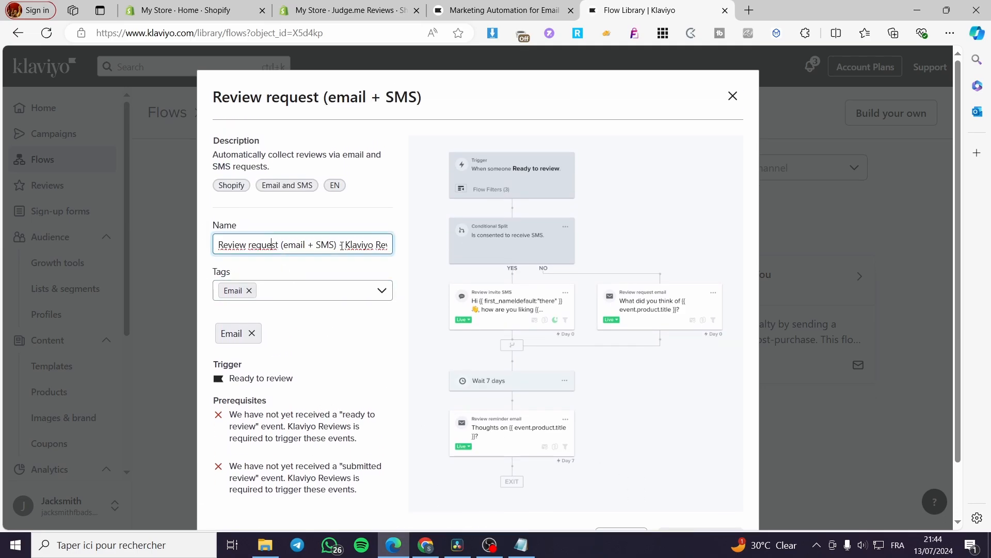
pyautogui.scroll(-1, 354, 268)
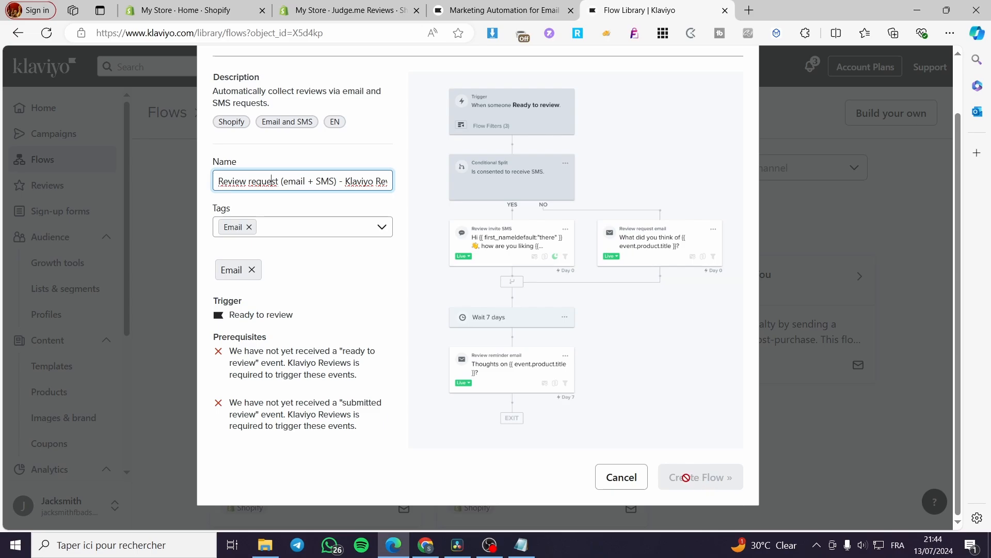
pyautogui.scroll(1, 695, 485)
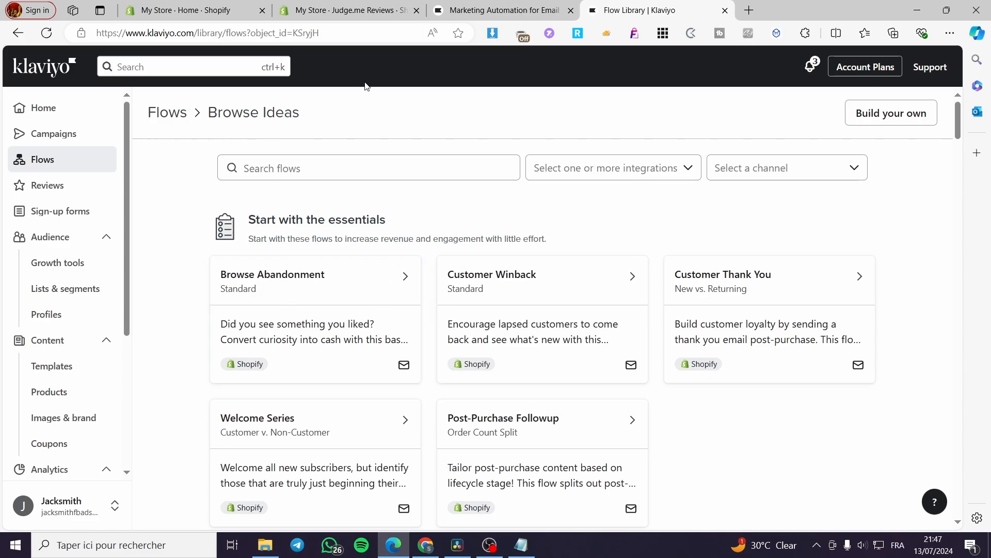
# - Search the flow templates for "review" and create a flow from the Product Review / Cross-Sell Standard (Email & SMS) template
pyautogui.click(334, 175)
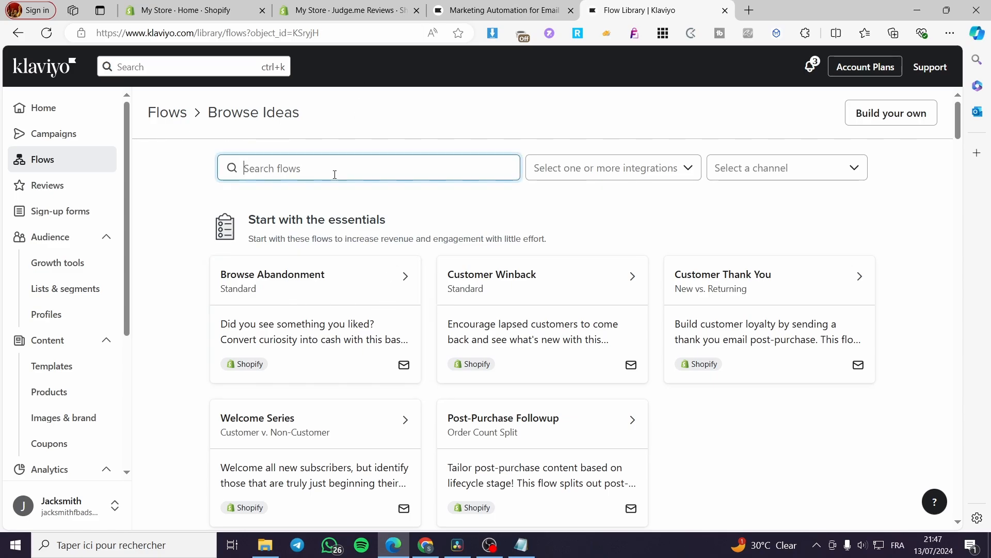
pyautogui.write('review')
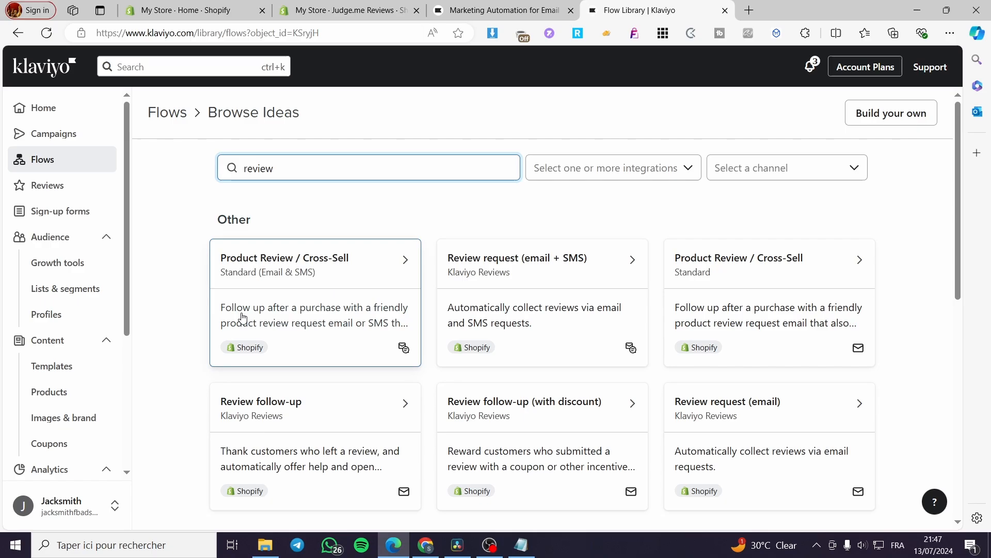
pyautogui.click(272, 275)
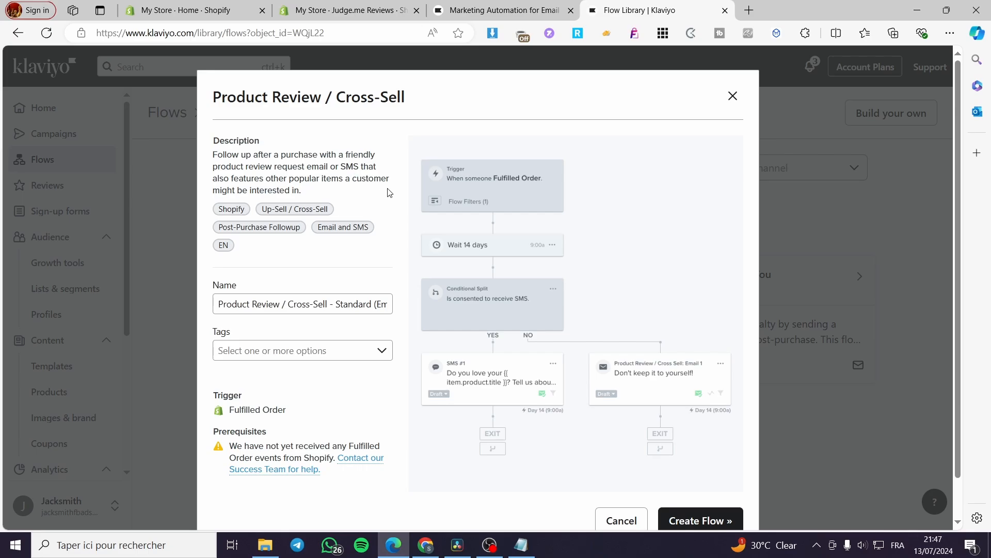
pyautogui.scroll(-1, 474, 333)
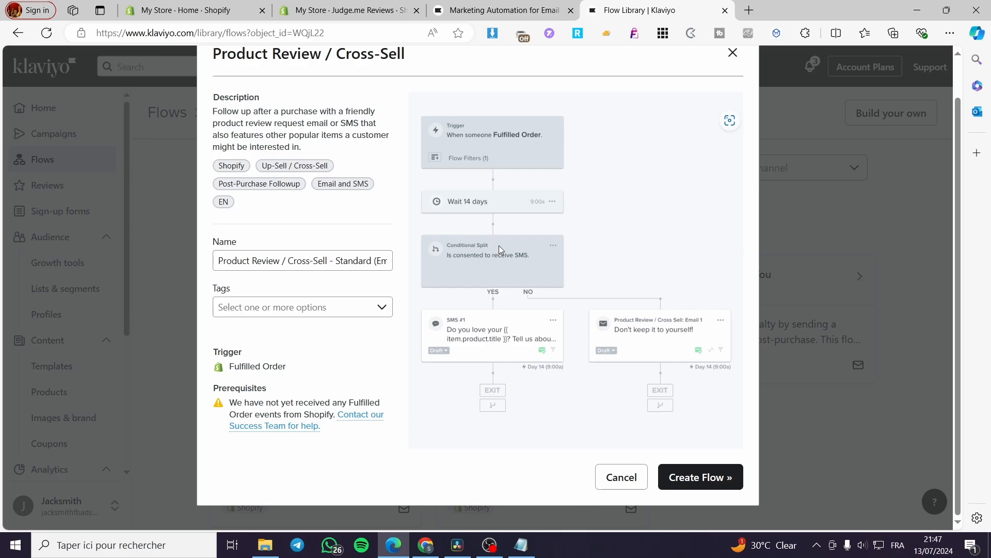
pyautogui.click(703, 476)
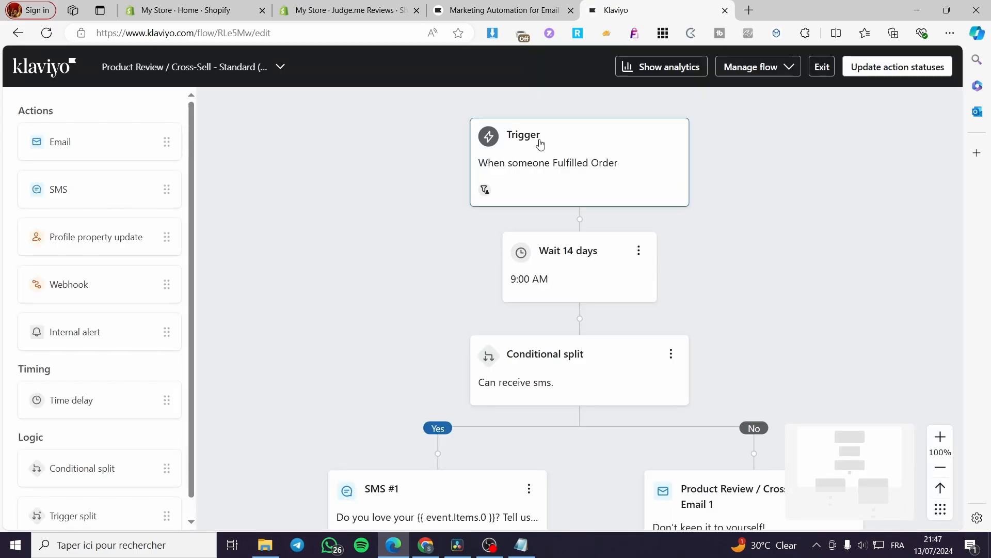
# - Examine the flow's trigger details and try to set the wait step's time delay to 16 days
pyautogui.click(568, 153)
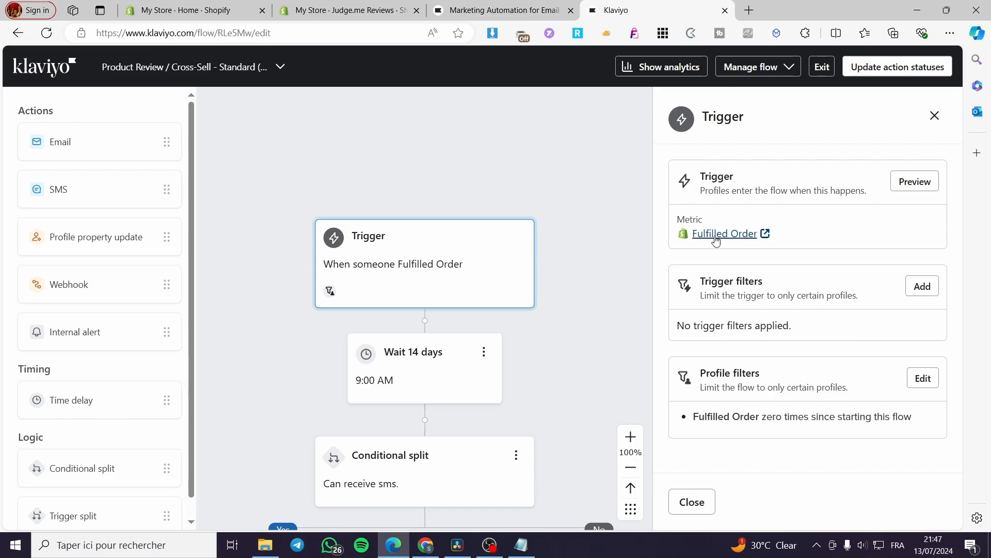
pyautogui.scroll(-1, 568, 258)
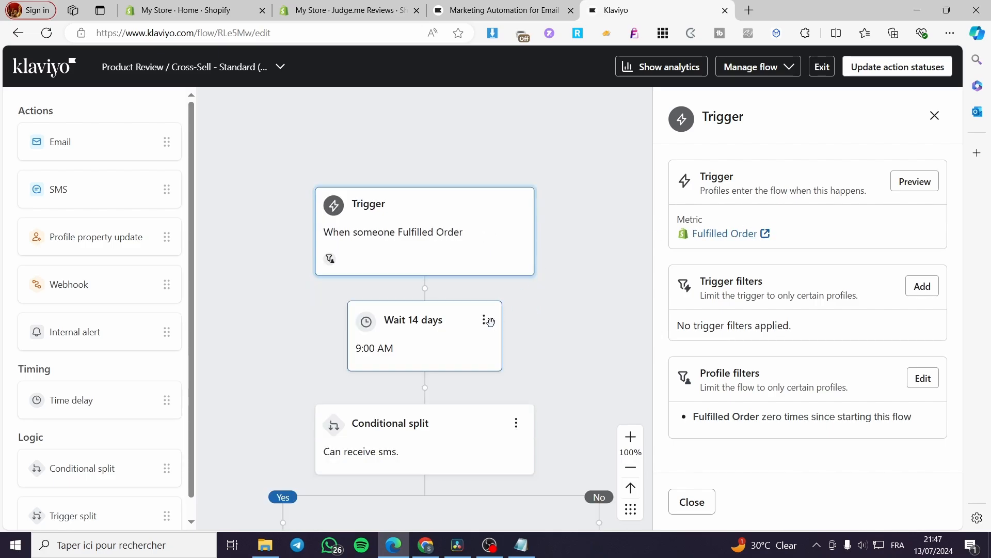
pyautogui.click(458, 341)
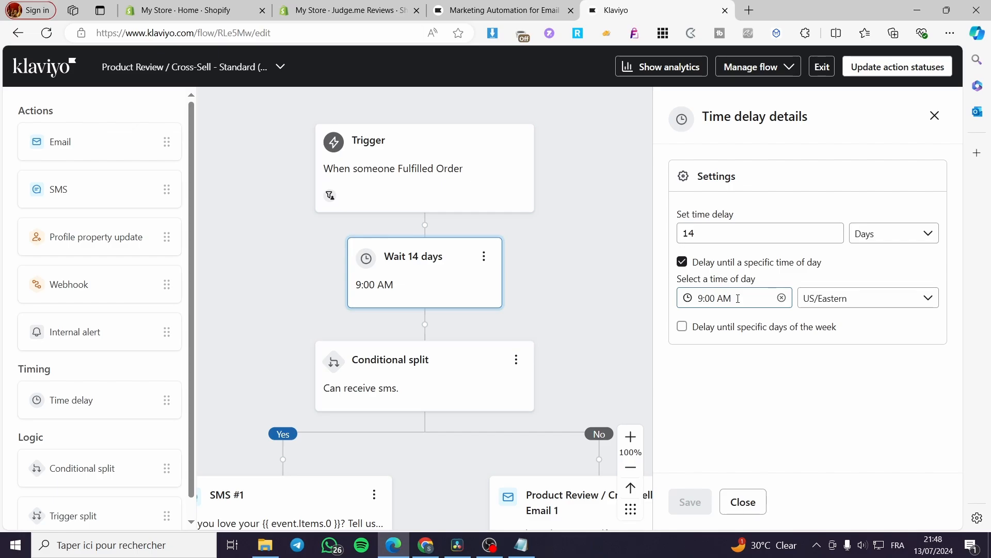
pyautogui.moveTo(753, 232); pyautogui.dragTo(659, 223)
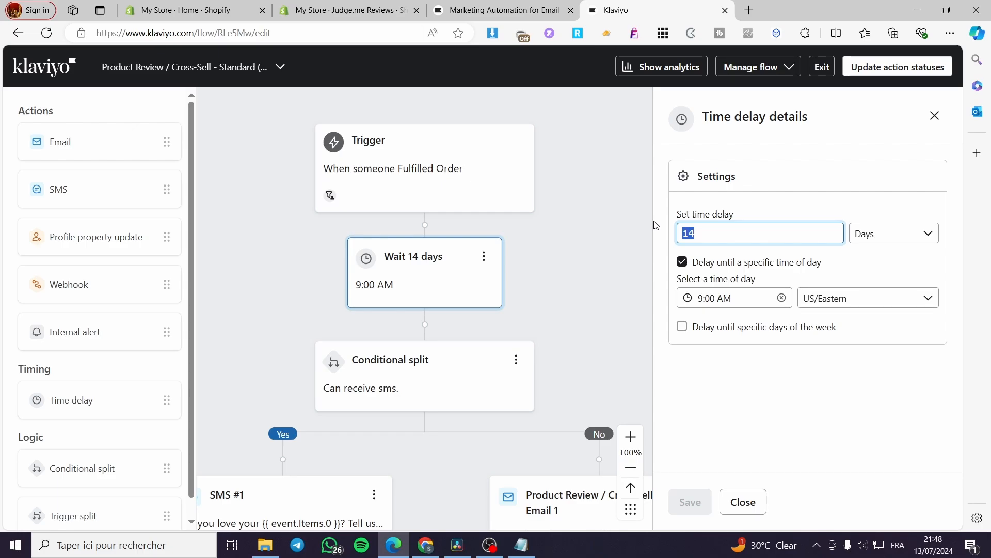
pyautogui.write('2')
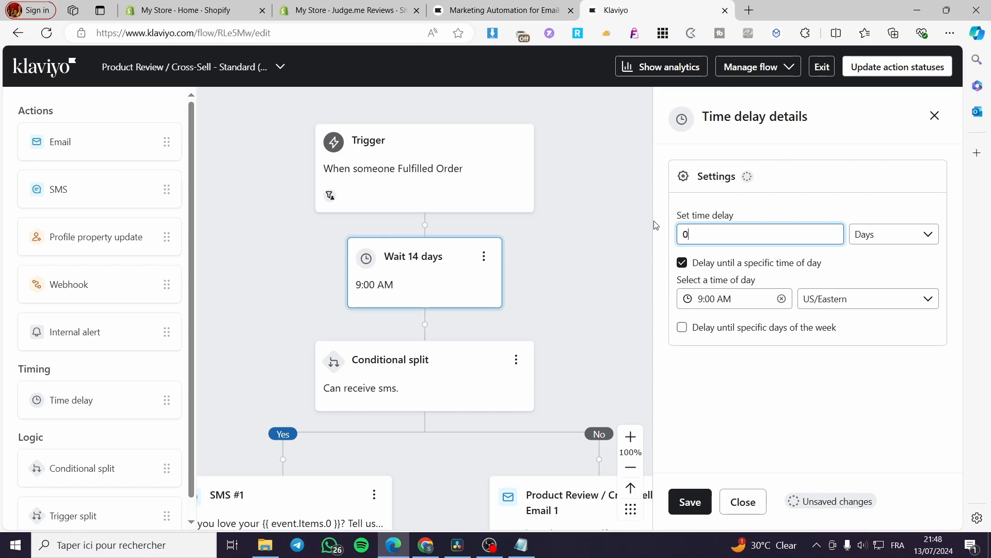
pyautogui.press('BackSpace')
pyautogui.write('16')
# - Examine the details and available actions of the conditional split that checks whether a profile can receive SMS
pyautogui.scroll(-1, 423, 369)
pyautogui.scroll(-2, 380, 310)
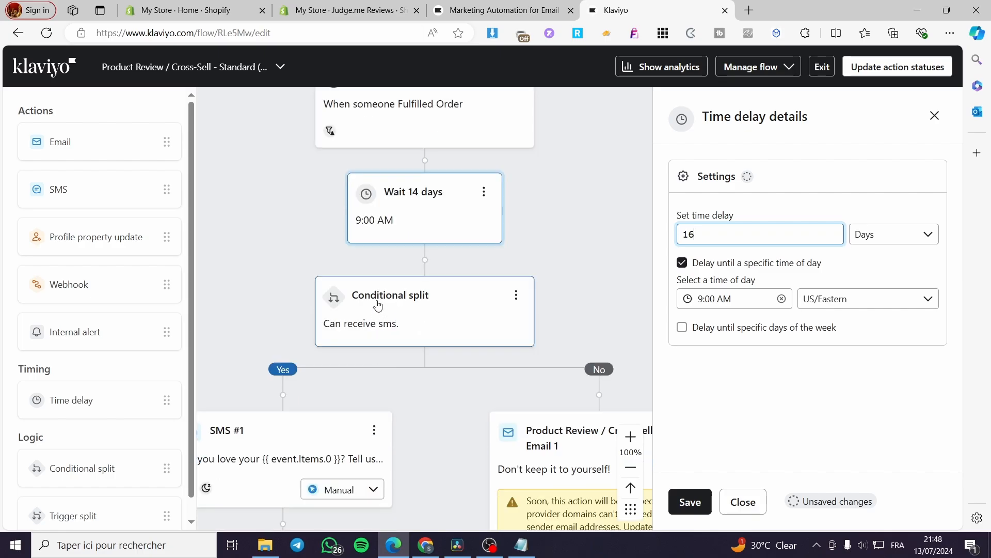
pyautogui.scroll(-1, 108, 361)
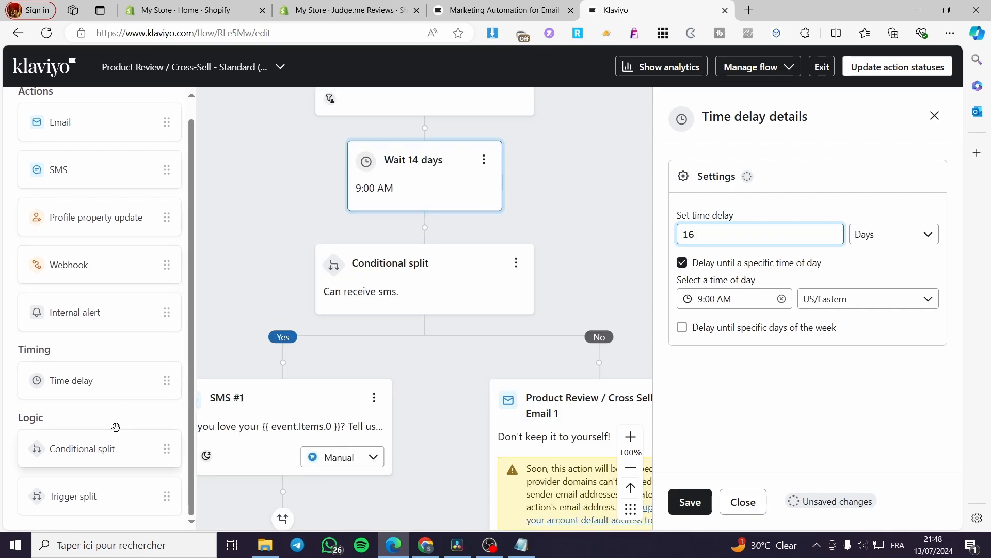
pyautogui.scroll(1, 101, 284)
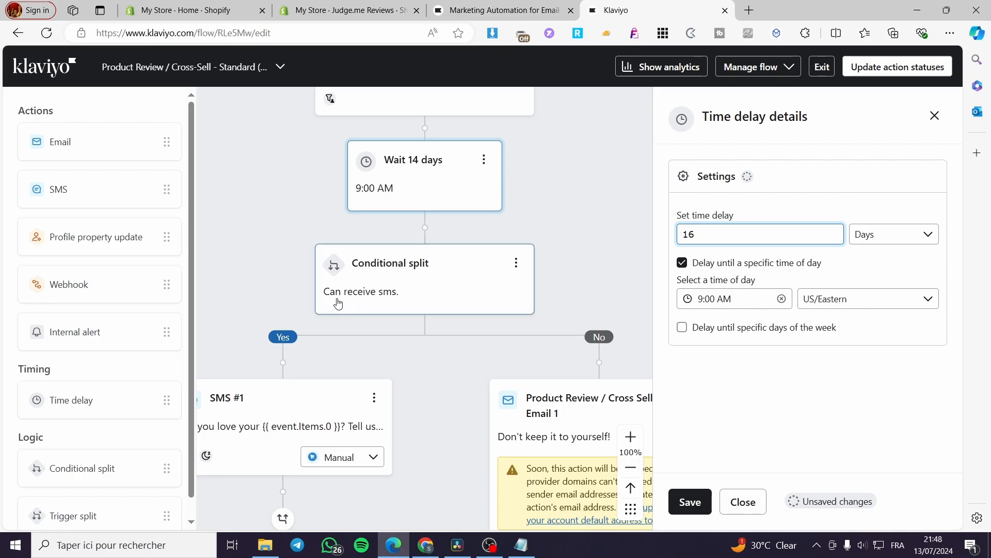
pyautogui.click(385, 301)
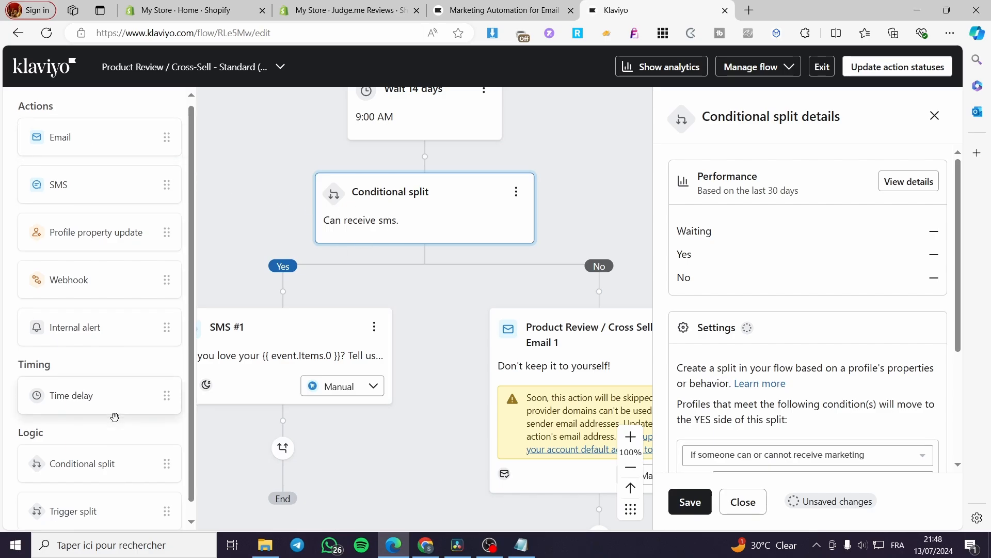
pyautogui.scroll(-1, 129, 454)
pyautogui.click(516, 191)
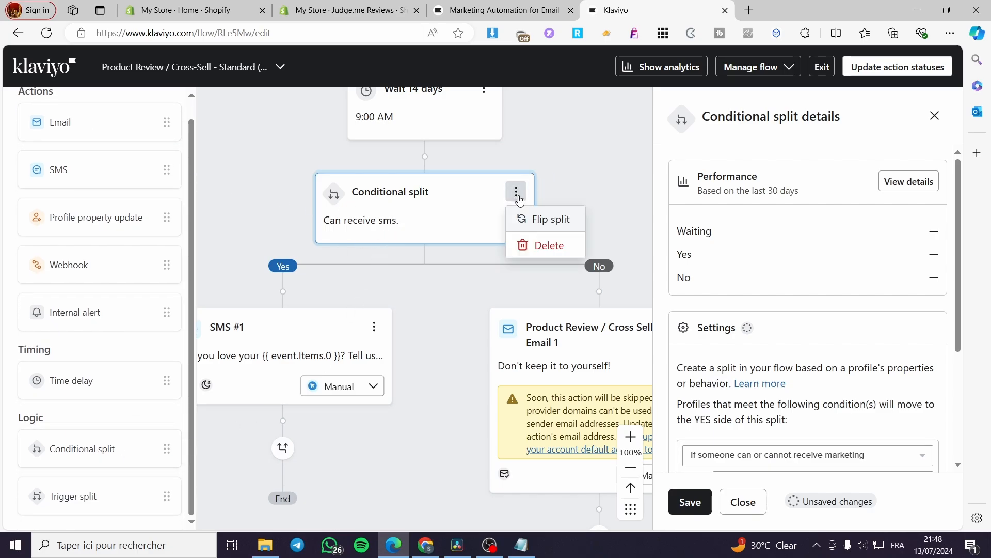
pyautogui.scroll(1, 372, 223)
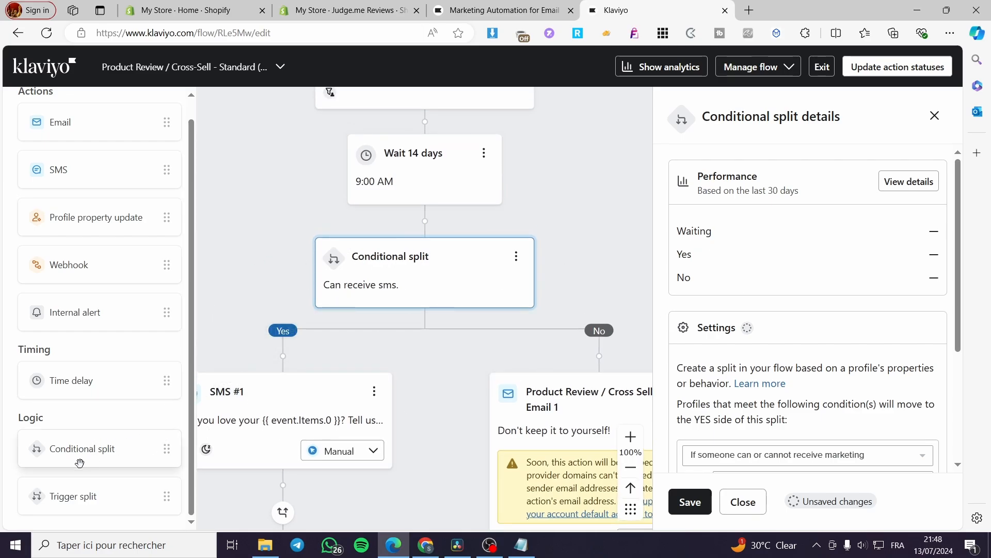
# - Add a second conditional split between the wait step and the existing SMS split, and view its condition types
pyautogui.moveTo(102, 449); pyautogui.dragTo(429, 260)
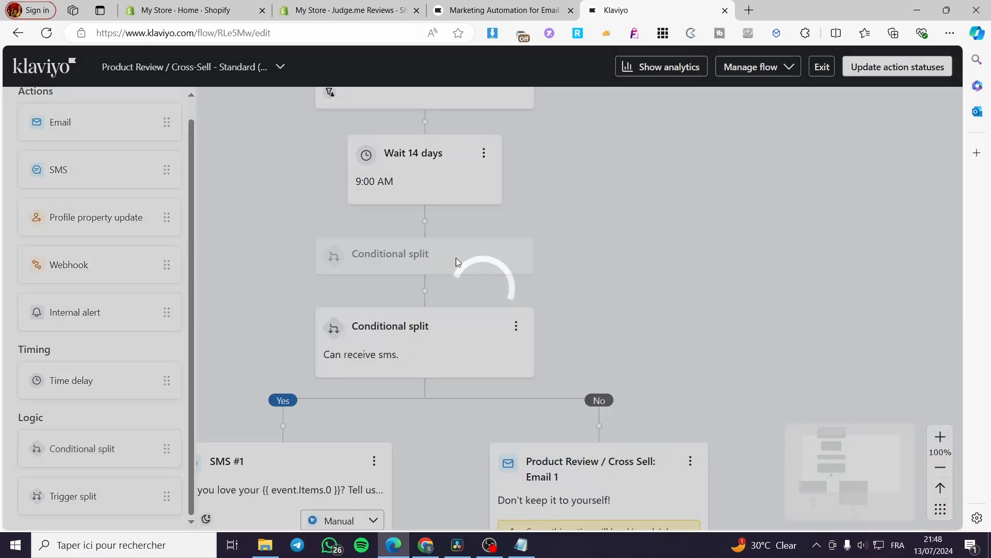
pyautogui.click(918, 304)
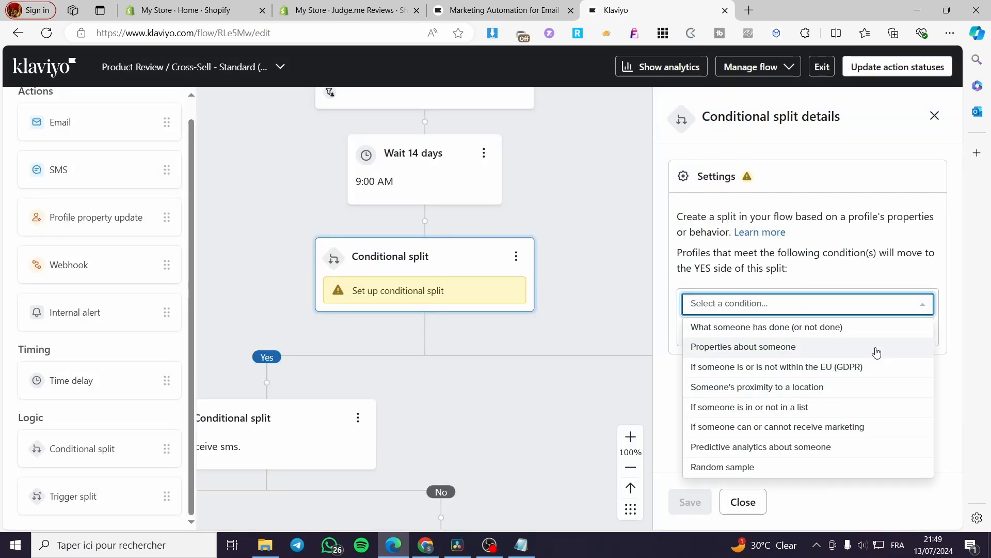
pyautogui.click(577, 213)
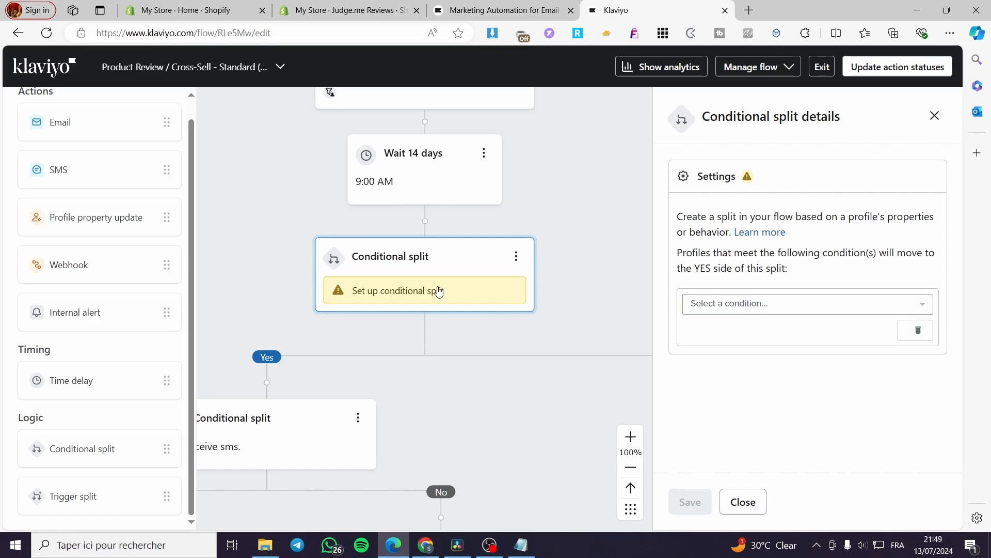
# - Add an Email action to the No branch of the SMS split, ahead of the existing Product Review / Cross Sell email
pyautogui.scroll(-4, 425, 413)
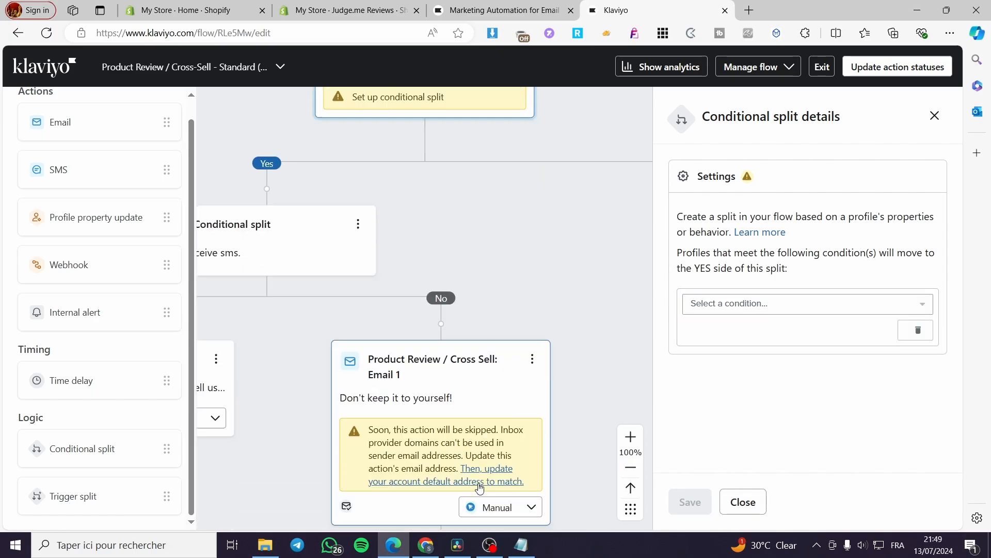
pyautogui.click(631, 467)
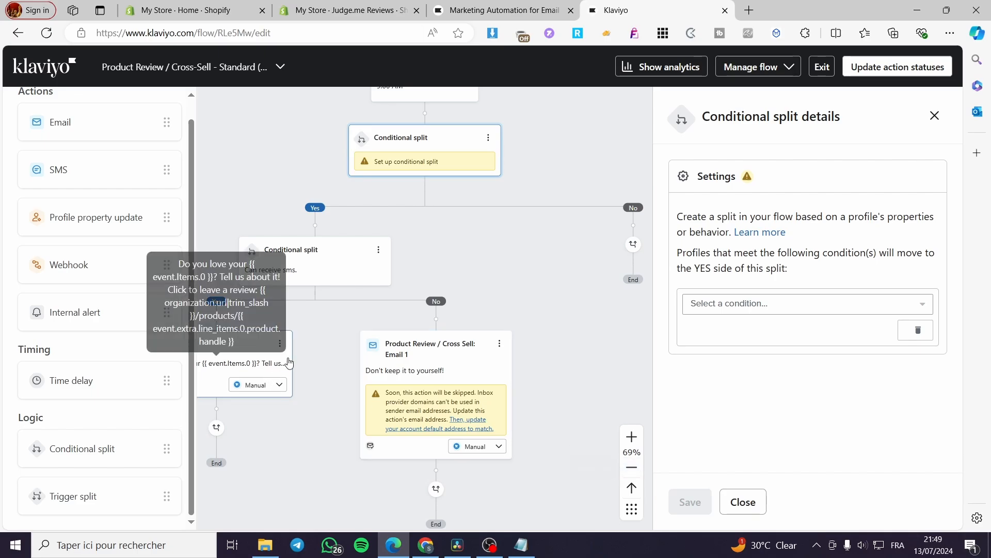
pyautogui.moveTo(393, 304); pyautogui.dragTo(517, 282)
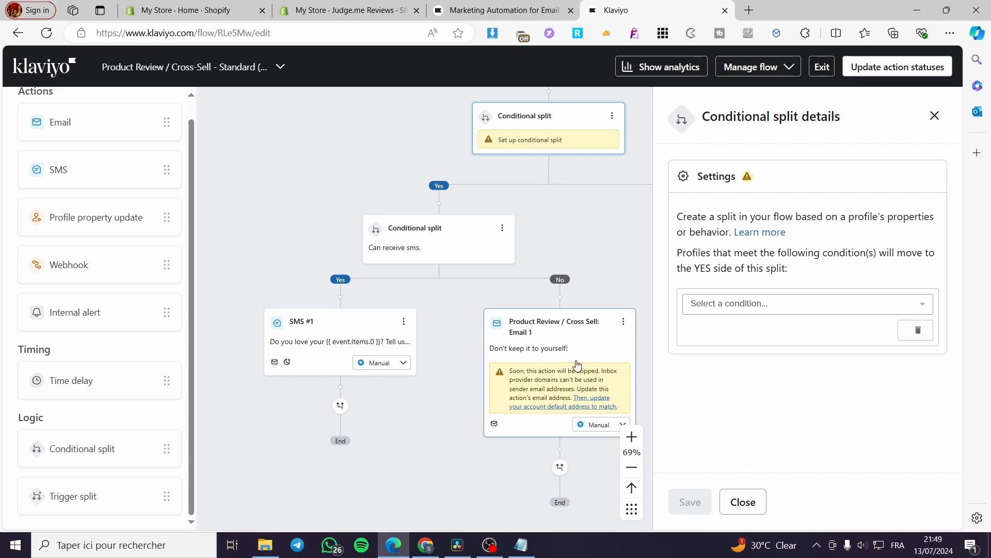
pyautogui.scroll(1, 63, 316)
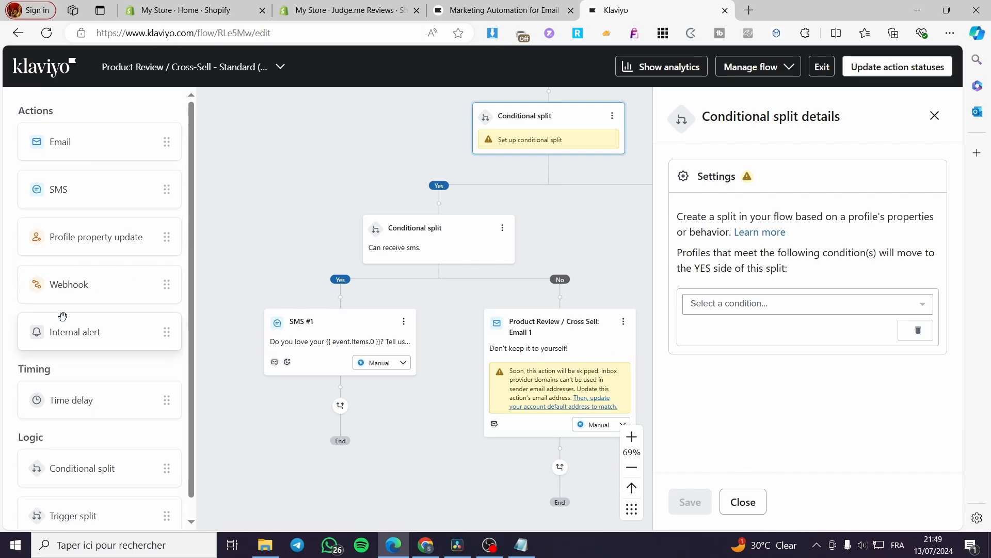
pyautogui.moveTo(79, 140); pyautogui.dragTo(557, 317)
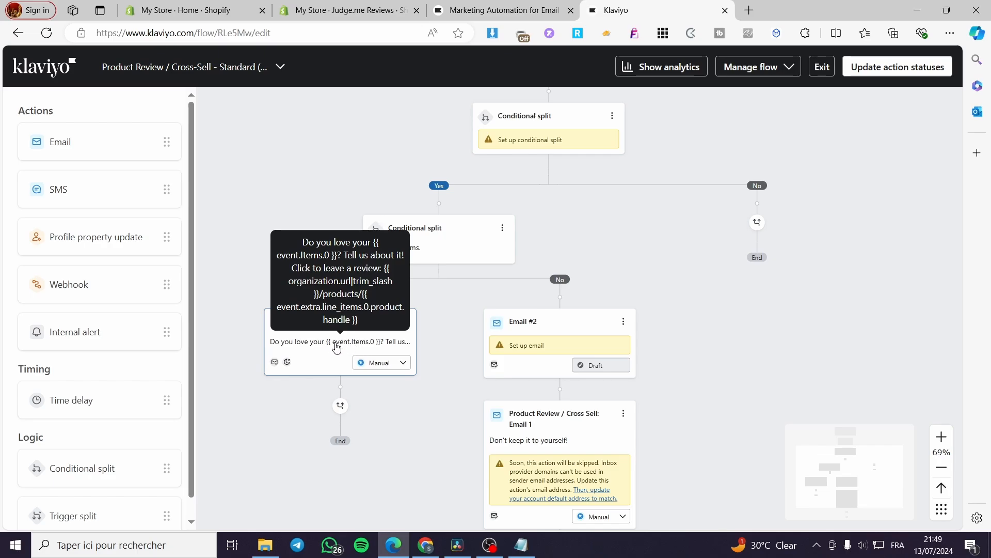
# - Examine the new email's subject and sender settings and browse the template library for it
pyautogui.click(593, 344)
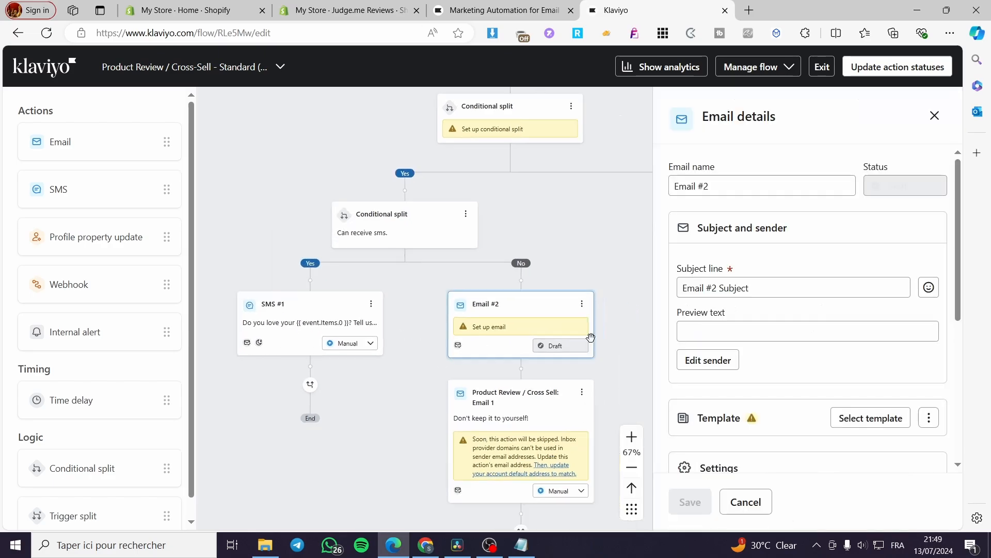
pyautogui.scroll(-5, 886, 231)
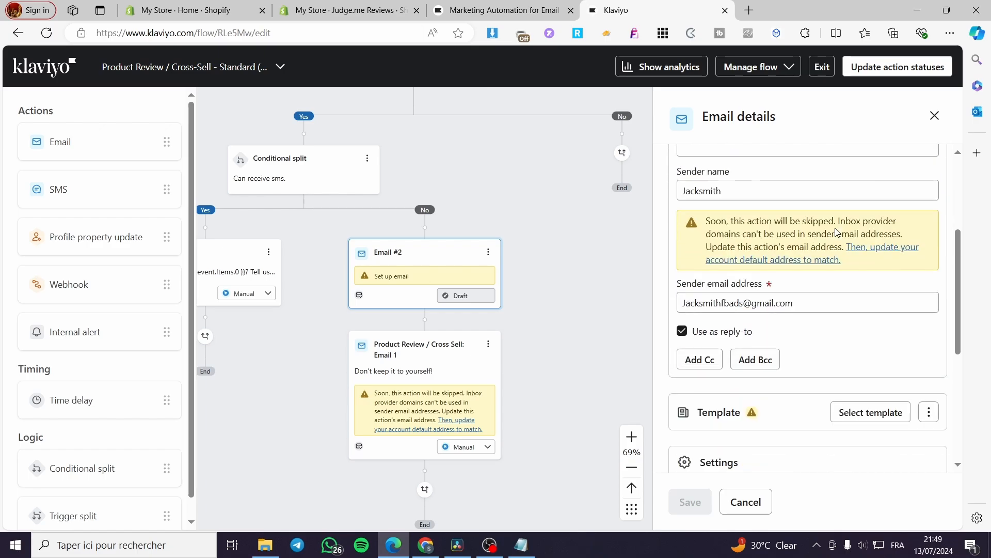
pyautogui.scroll(-1, 834, 231)
pyautogui.click(849, 277)
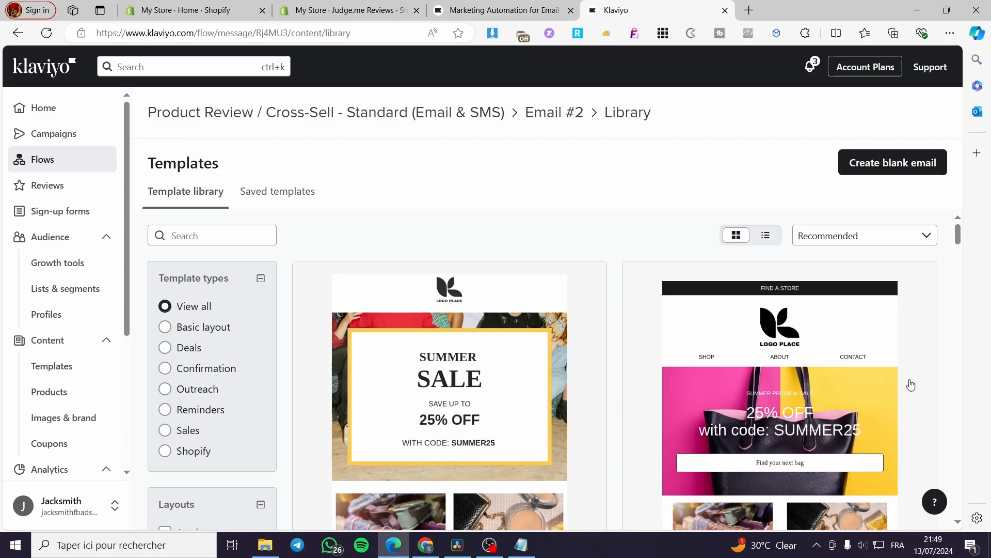
pyautogui.scroll(-2, 475, 369)
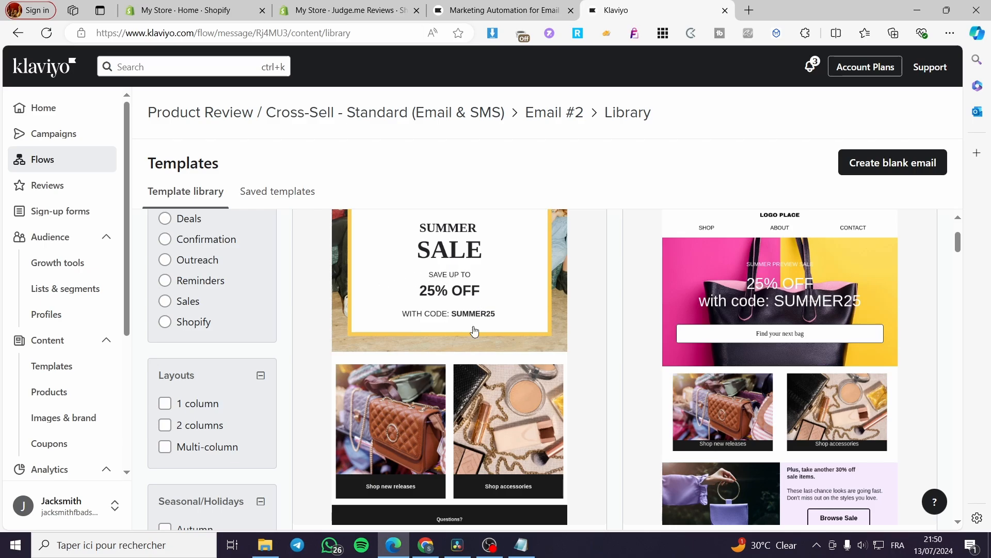
pyautogui.scroll(2, 475, 330)
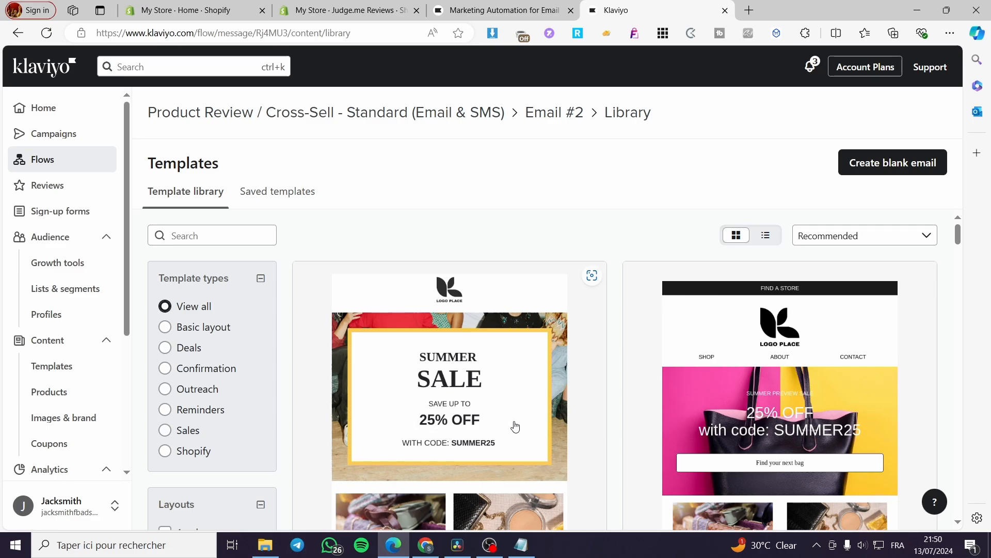
pyautogui.scroll(-2, 515, 427)
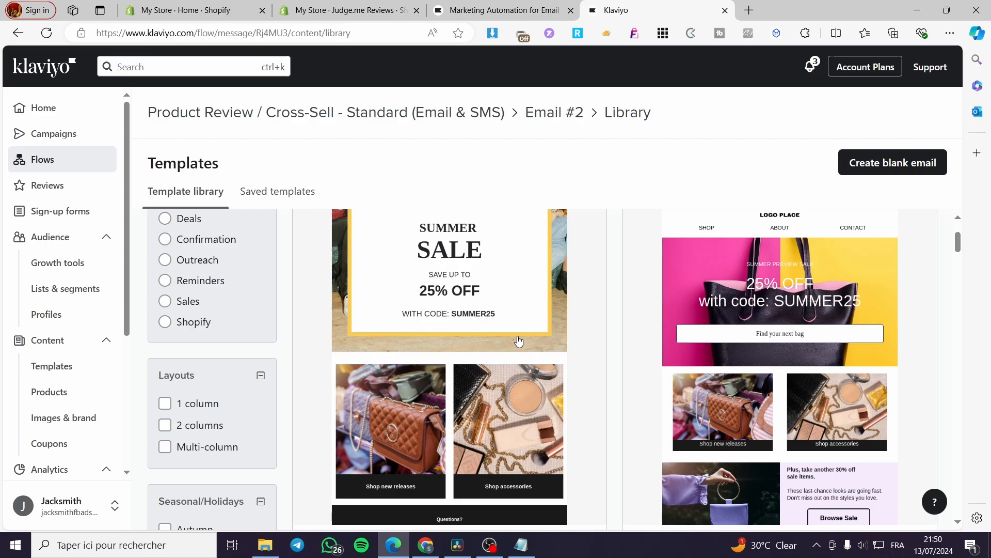
pyautogui.scroll(3, 519, 340)
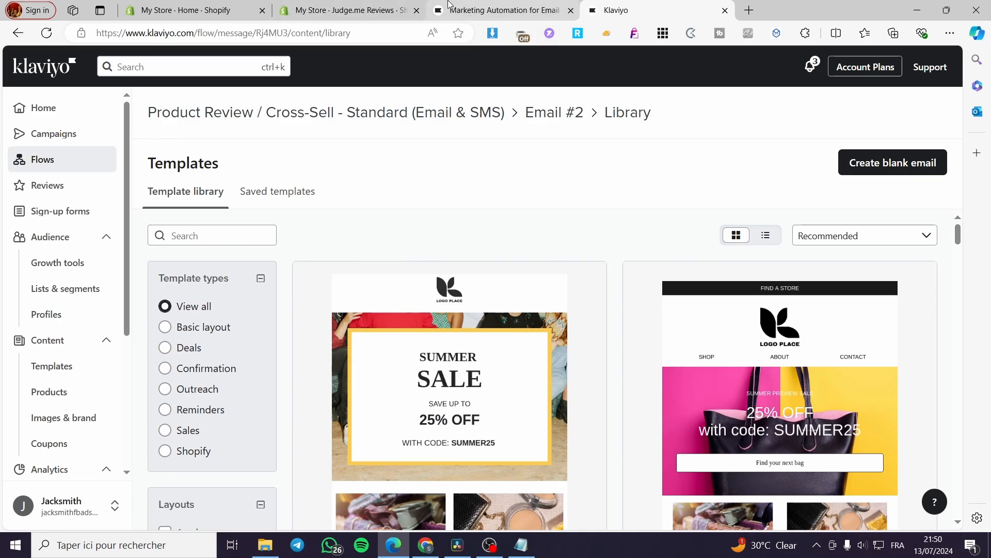
# - Switch to the Shopify admin, view the live online store, and open the "Sweater Weather Staple" product page
pyautogui.click(368, 7)
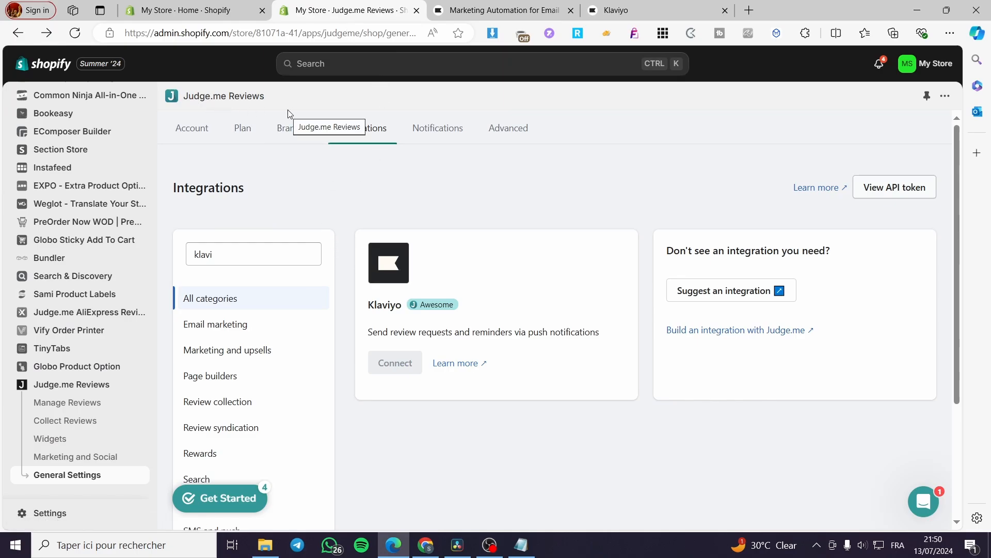
pyautogui.scroll(15, 72, 278)
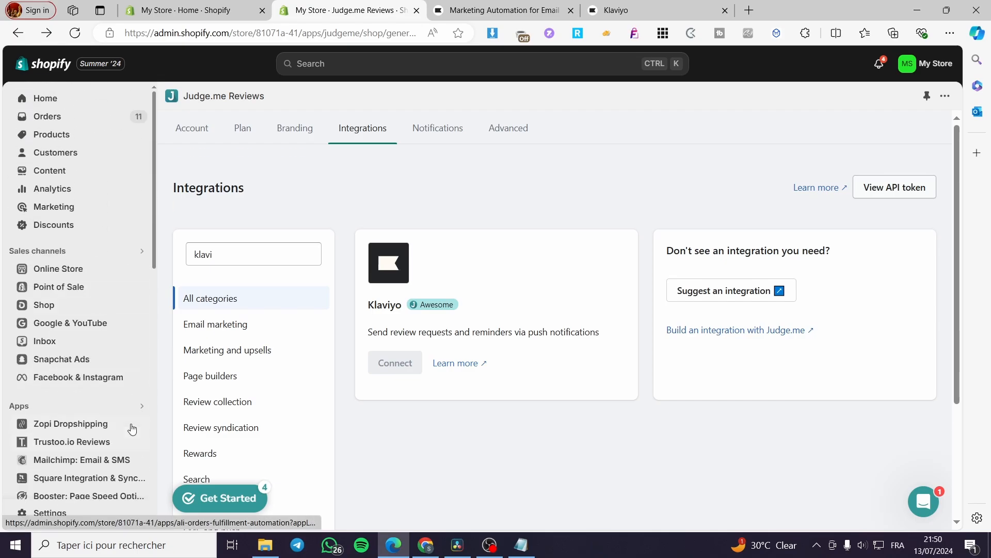
pyautogui.click(141, 269)
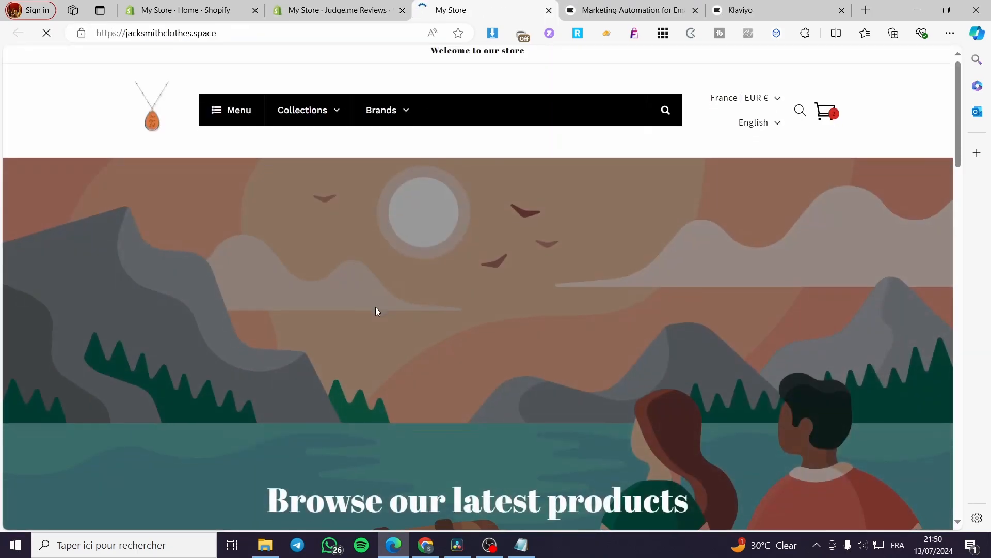
pyautogui.scroll(-8, 362, 310)
pyautogui.scroll(-5, 243, 361)
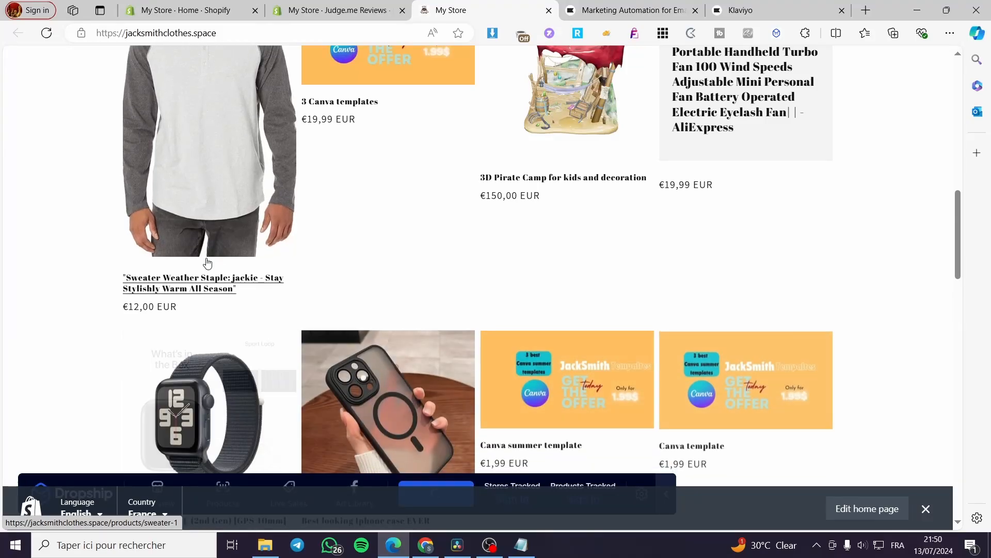
pyautogui.click(195, 272)
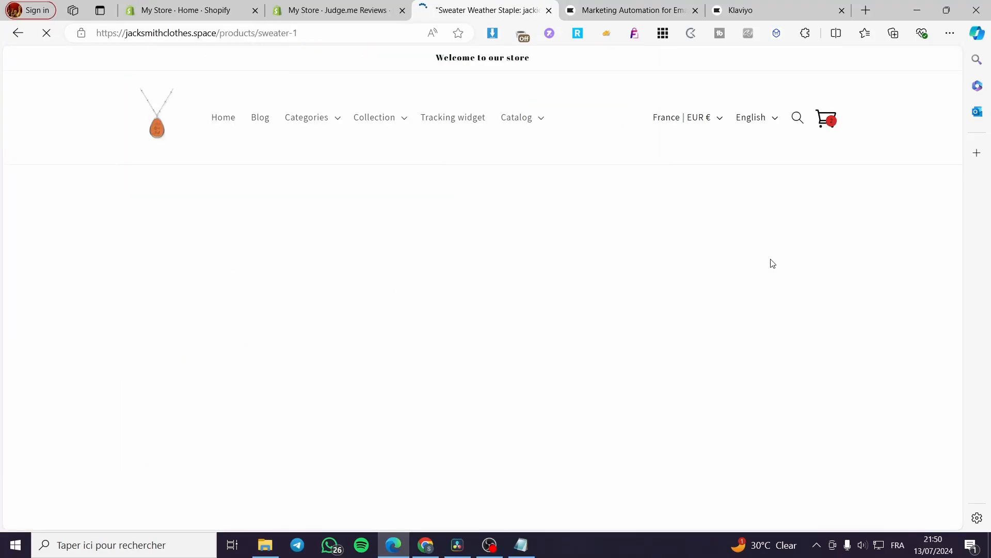
# - Find the sweater's Customer Reviews section and open its form for writing a review
pyautogui.scroll(-6, 769, 260)
pyautogui.scroll(-12, 765, 256)
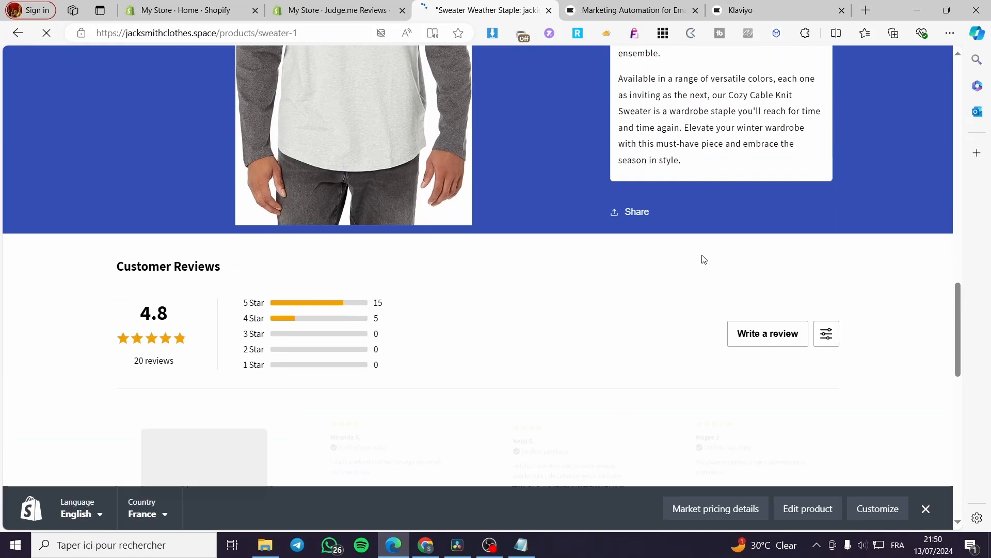
pyautogui.scroll(-3, 145, 269)
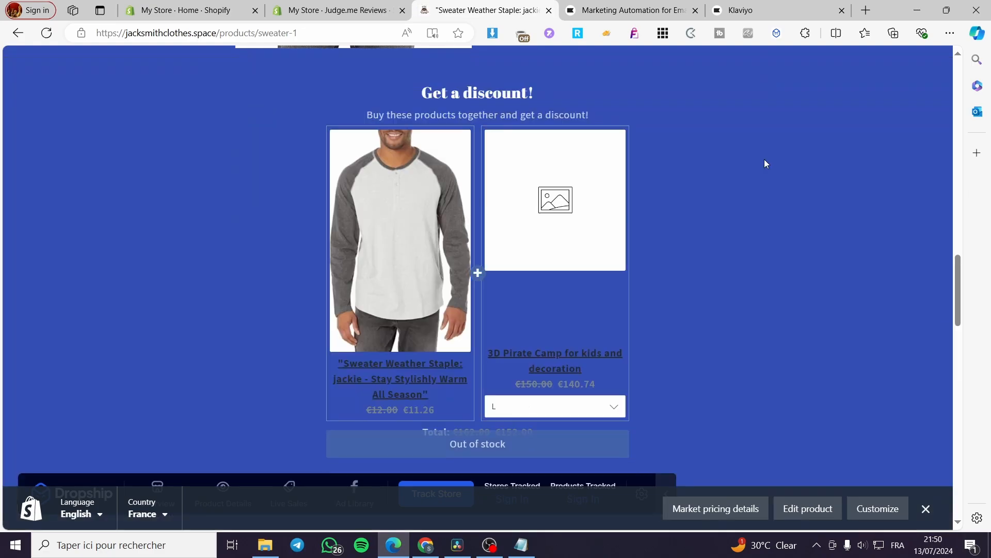
pyautogui.scroll(-6, 778, 191)
pyautogui.scroll(-2, 784, 203)
pyautogui.click(750, 191)
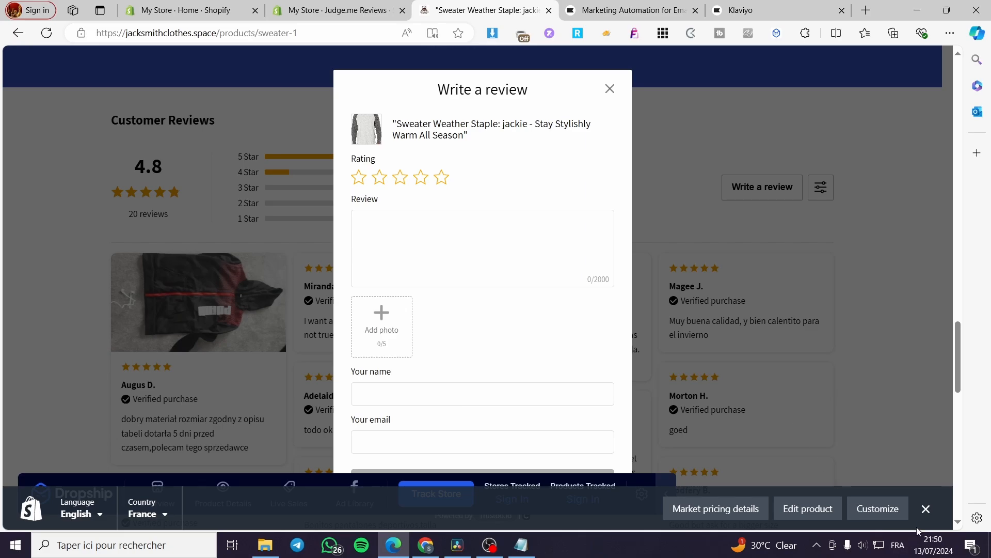
# - Dismiss the Shopify preview bar and the empty review form to view the sweater's title and star rating
pyautogui.click(921, 511)
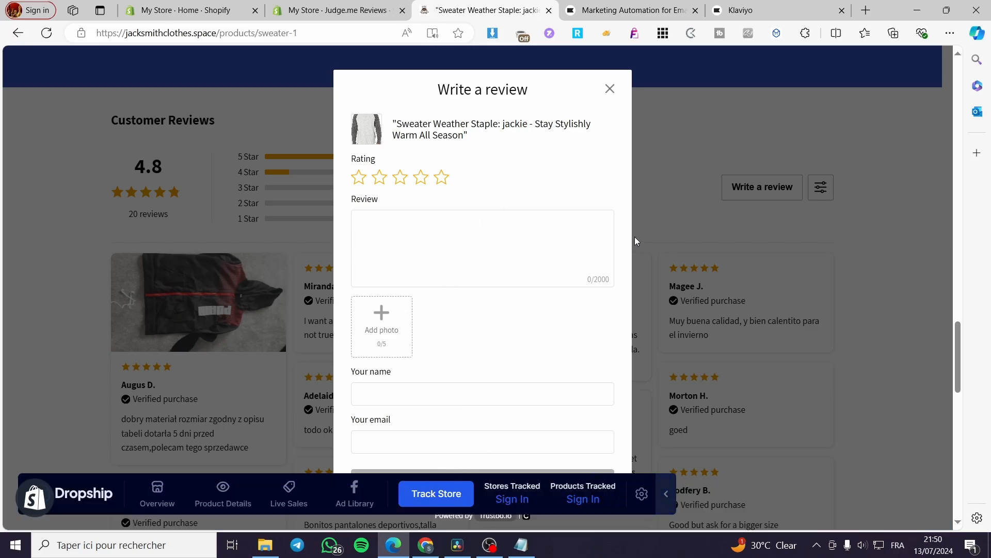
pyautogui.click(609, 89)
pyautogui.scroll(10, 600, 416)
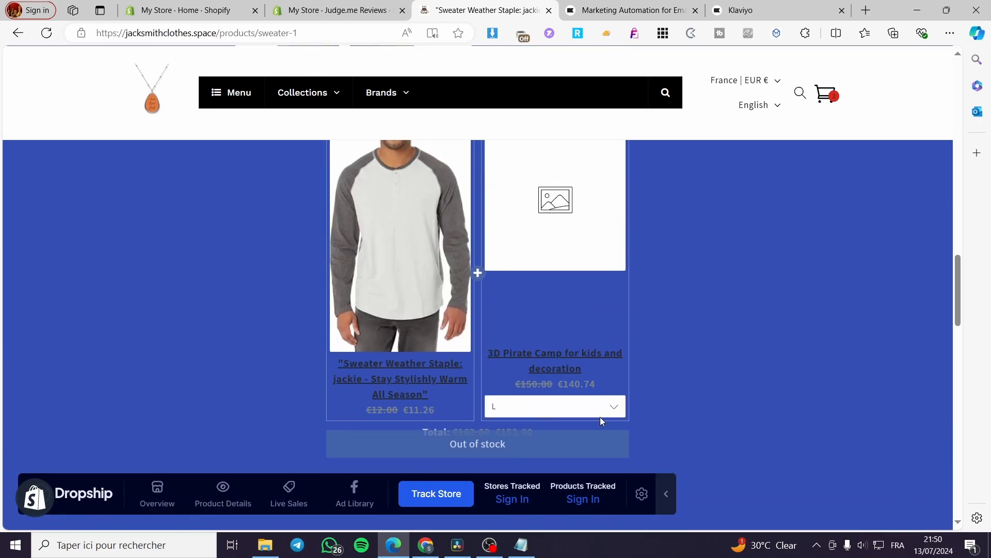
pyautogui.scroll(10, 603, 420)
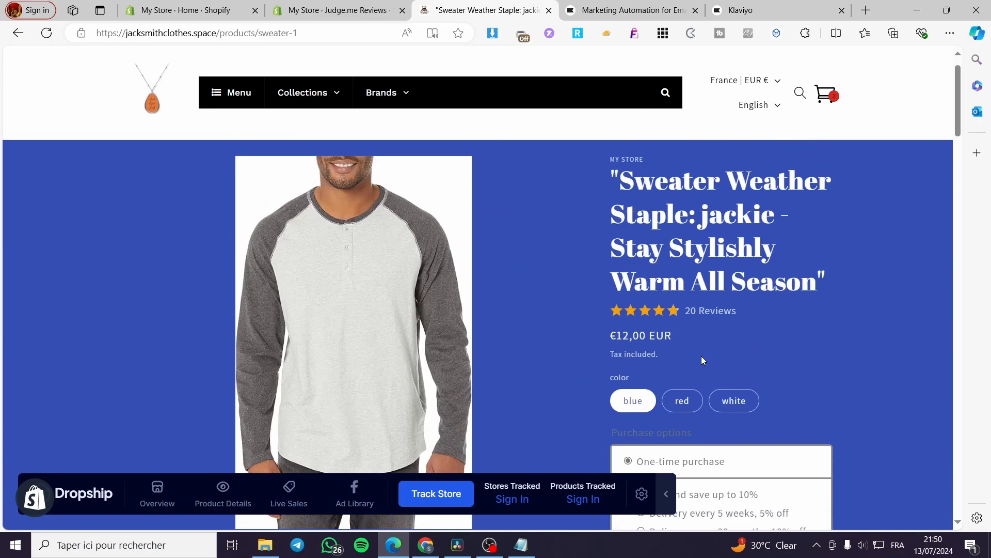
pyautogui.scroll(1, 766, 304)
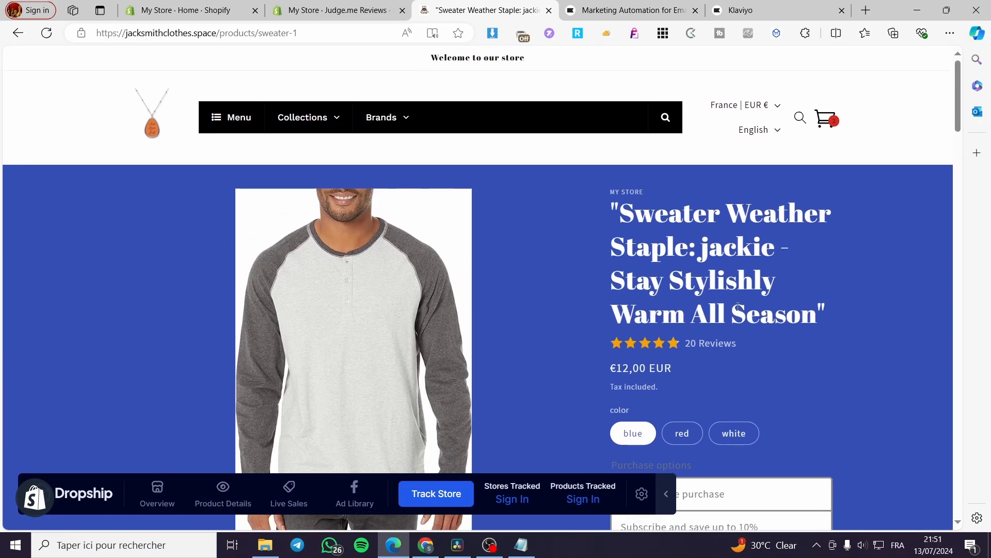